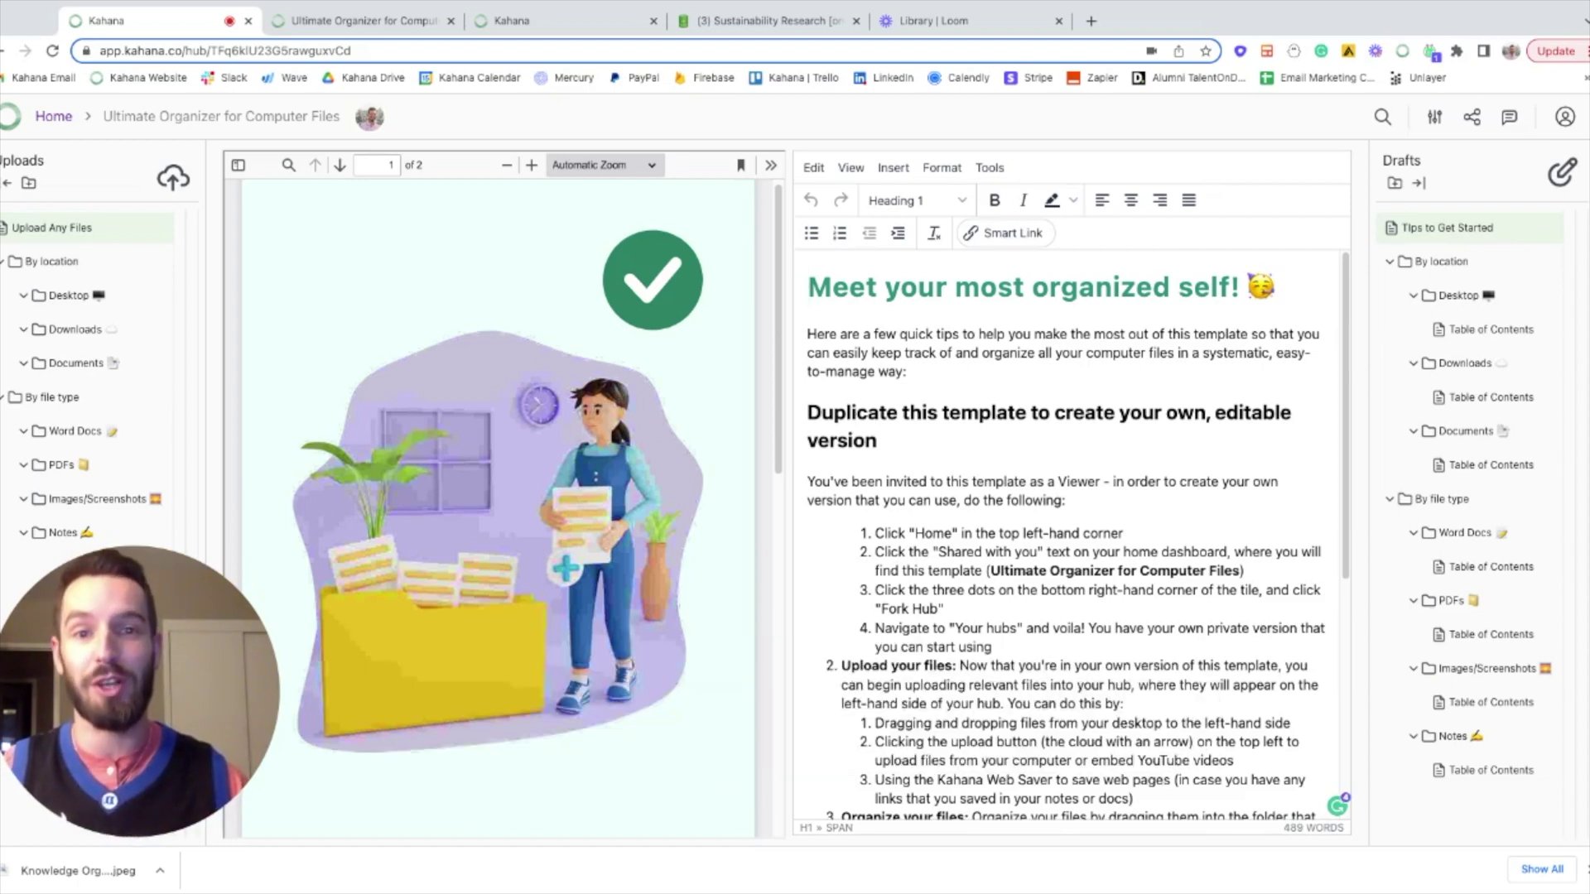
View the template's Gumroad product page and start entering a fair price
{"action": "left_click", "coordinate": [389, 30]}
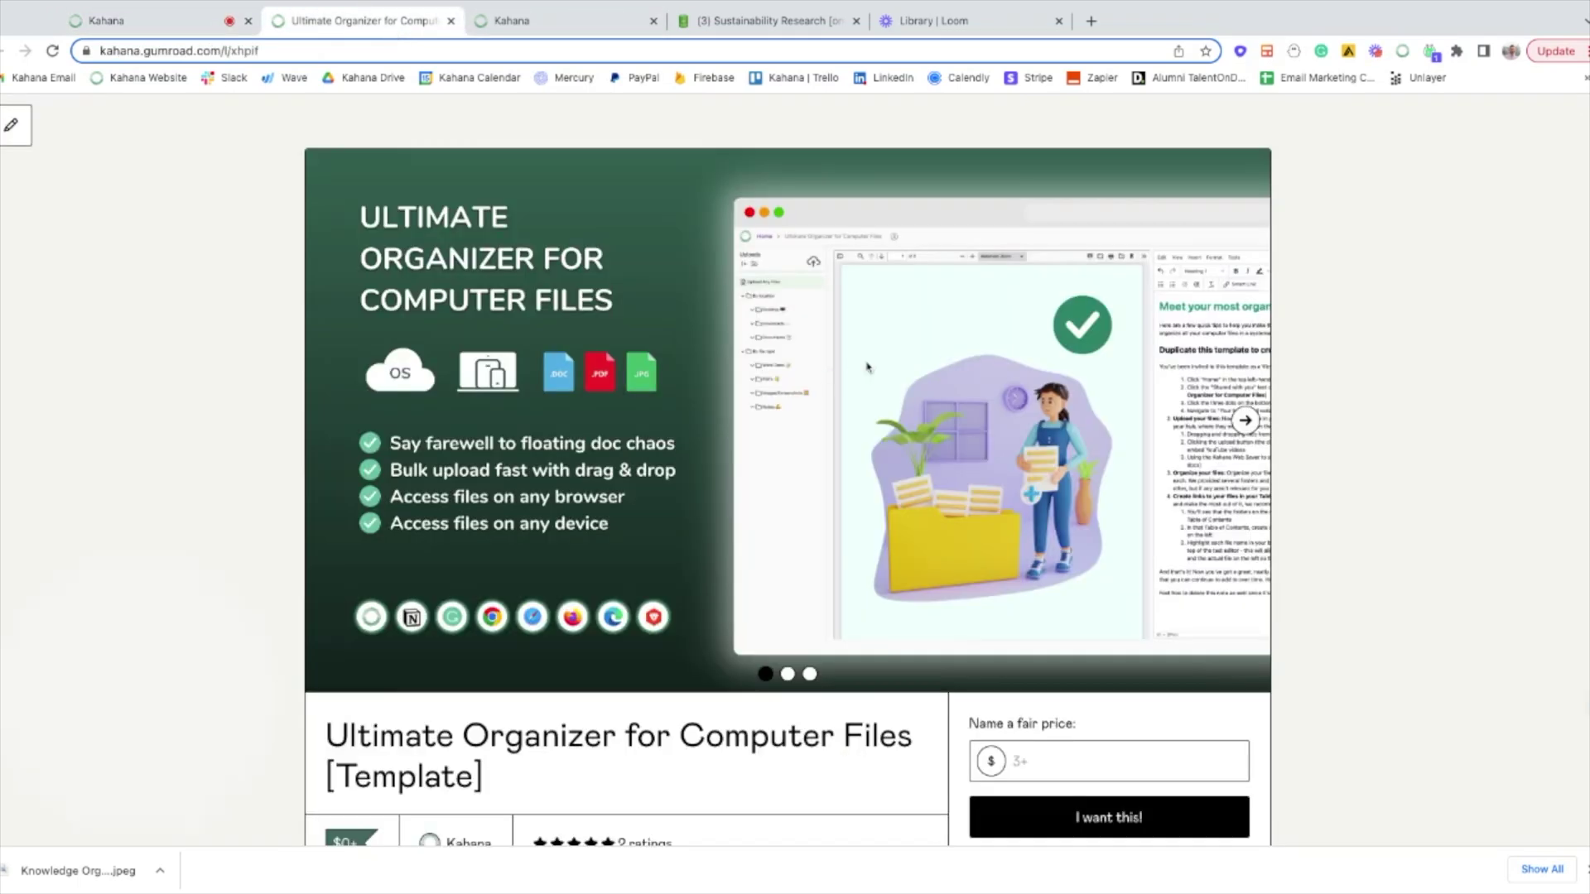
{"action": "scroll", "coordinate": [819, 534], "scroll_direction": "down", "scroll_amount": 3}
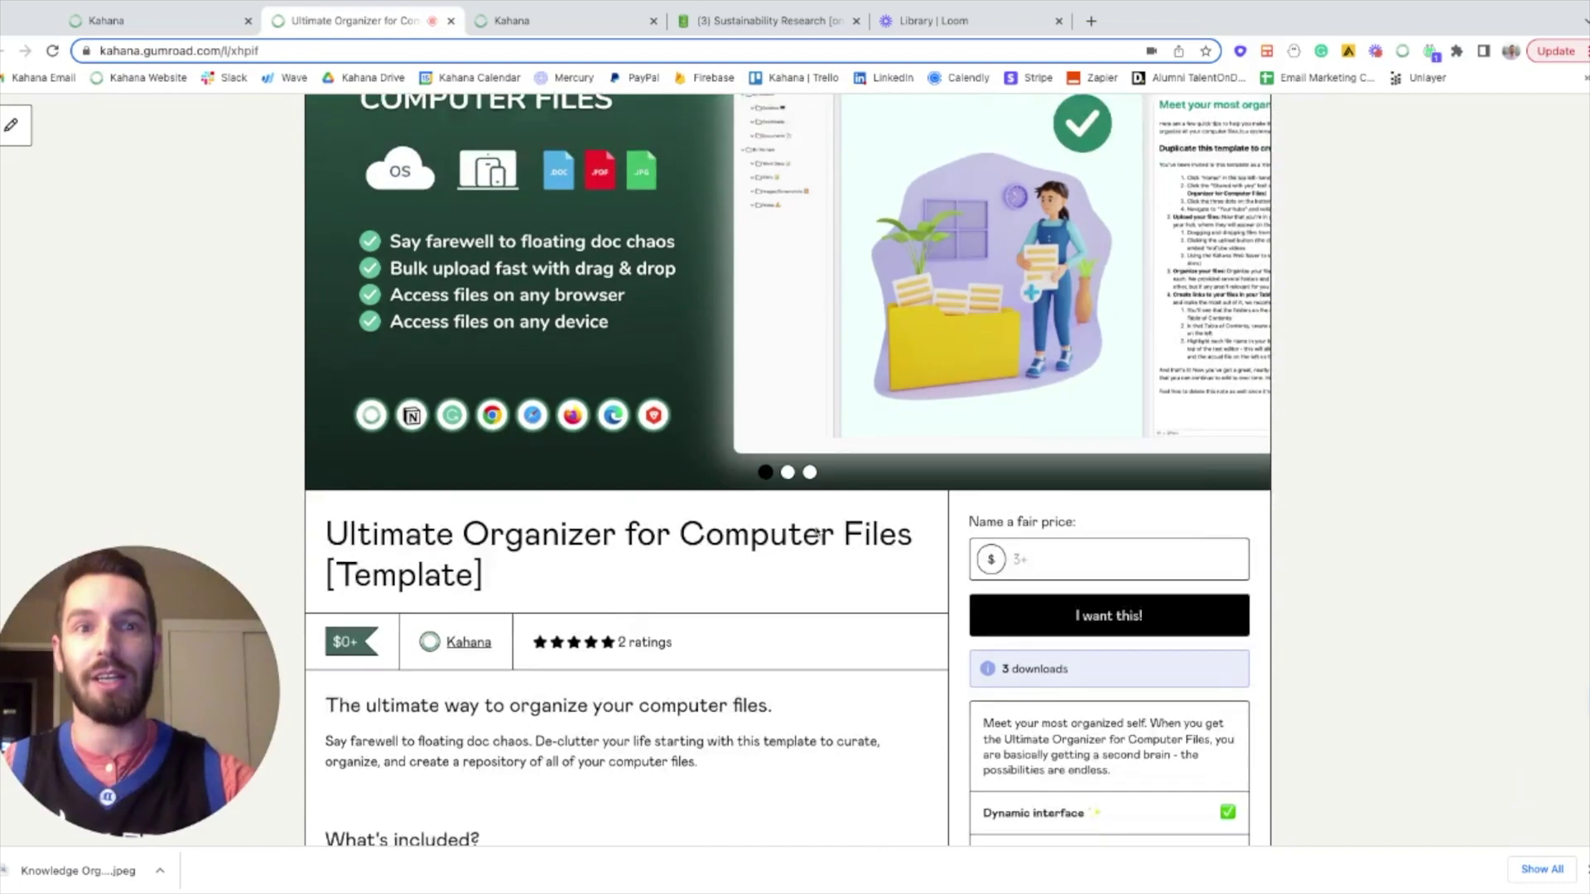
{"action": "scroll", "coordinate": [816, 534], "scroll_direction": "down", "scroll_amount": 1}
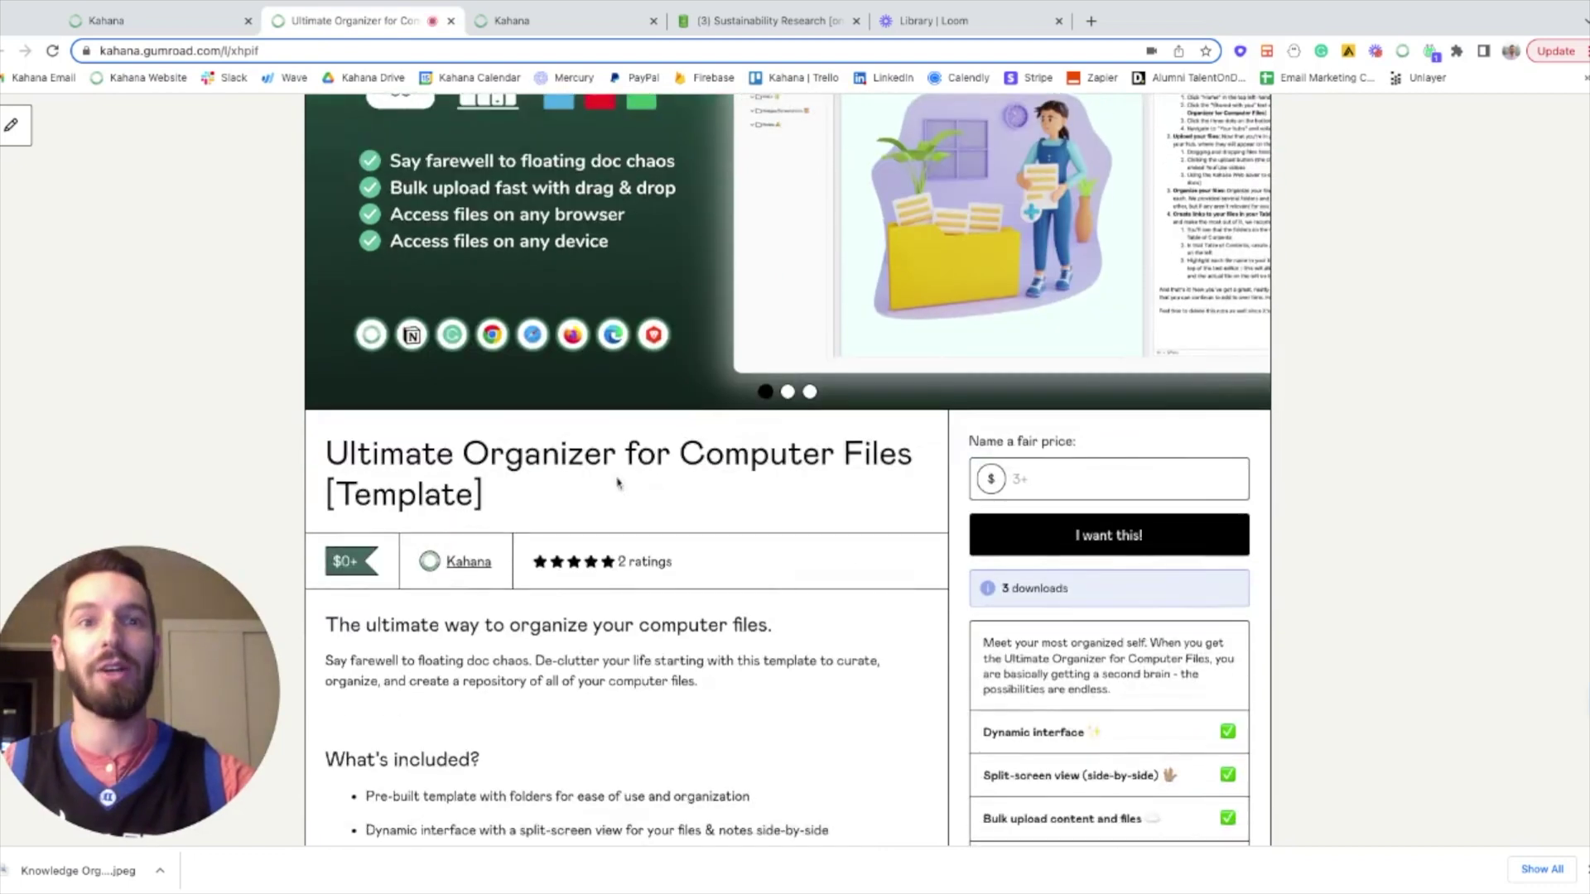
{"action": "left_click", "coordinate": [1024, 470]}
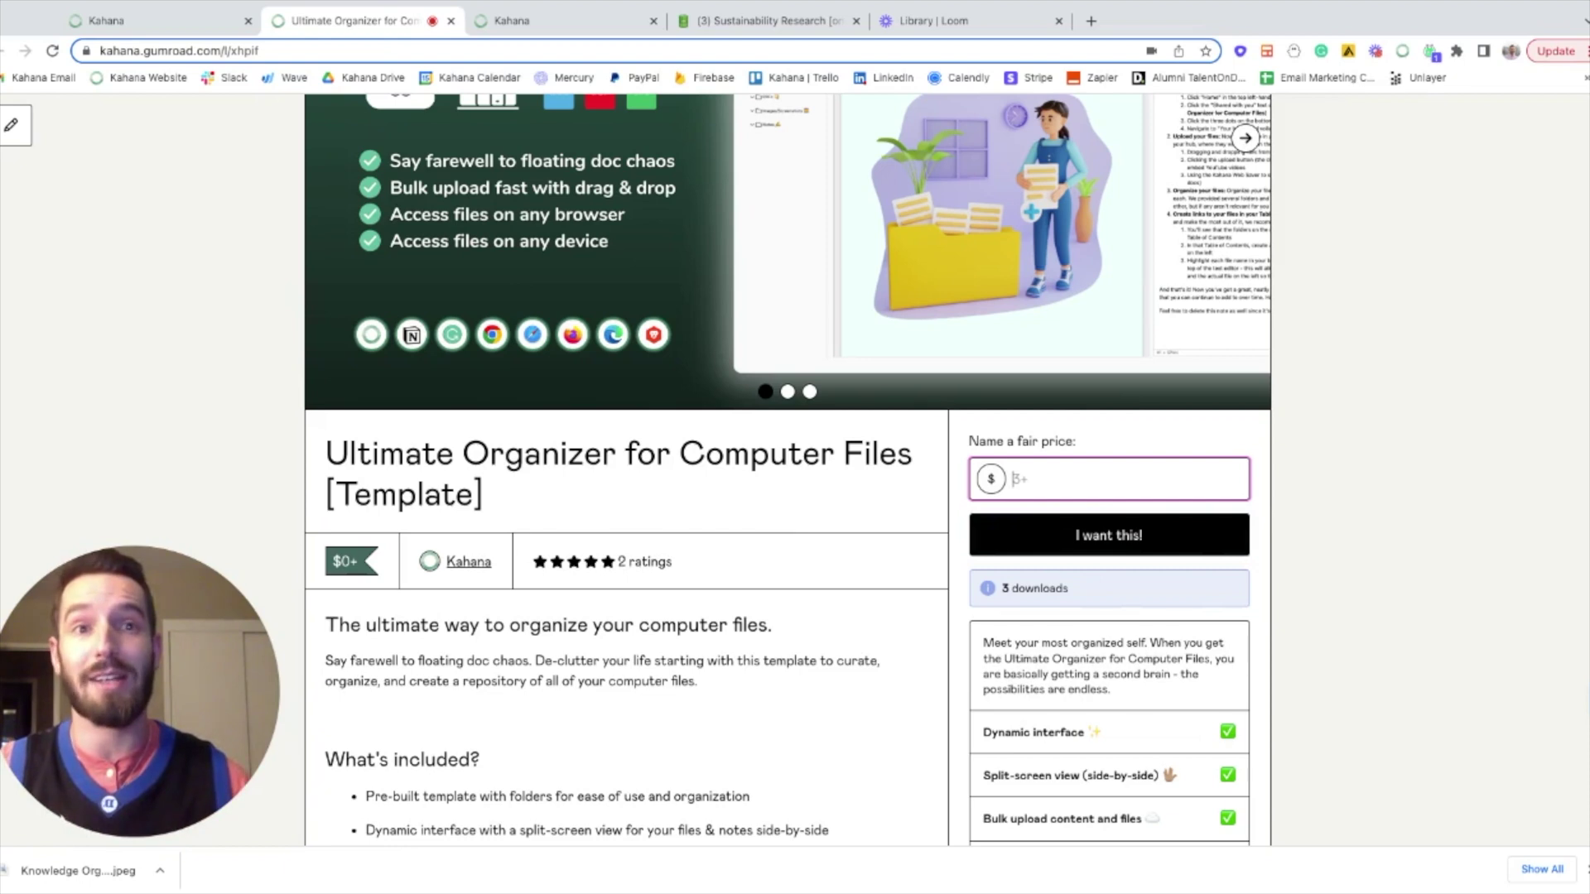
Back in the organizer hub, open and close the By location folder settings
{"action": "left_click", "coordinate": [194, 31]}
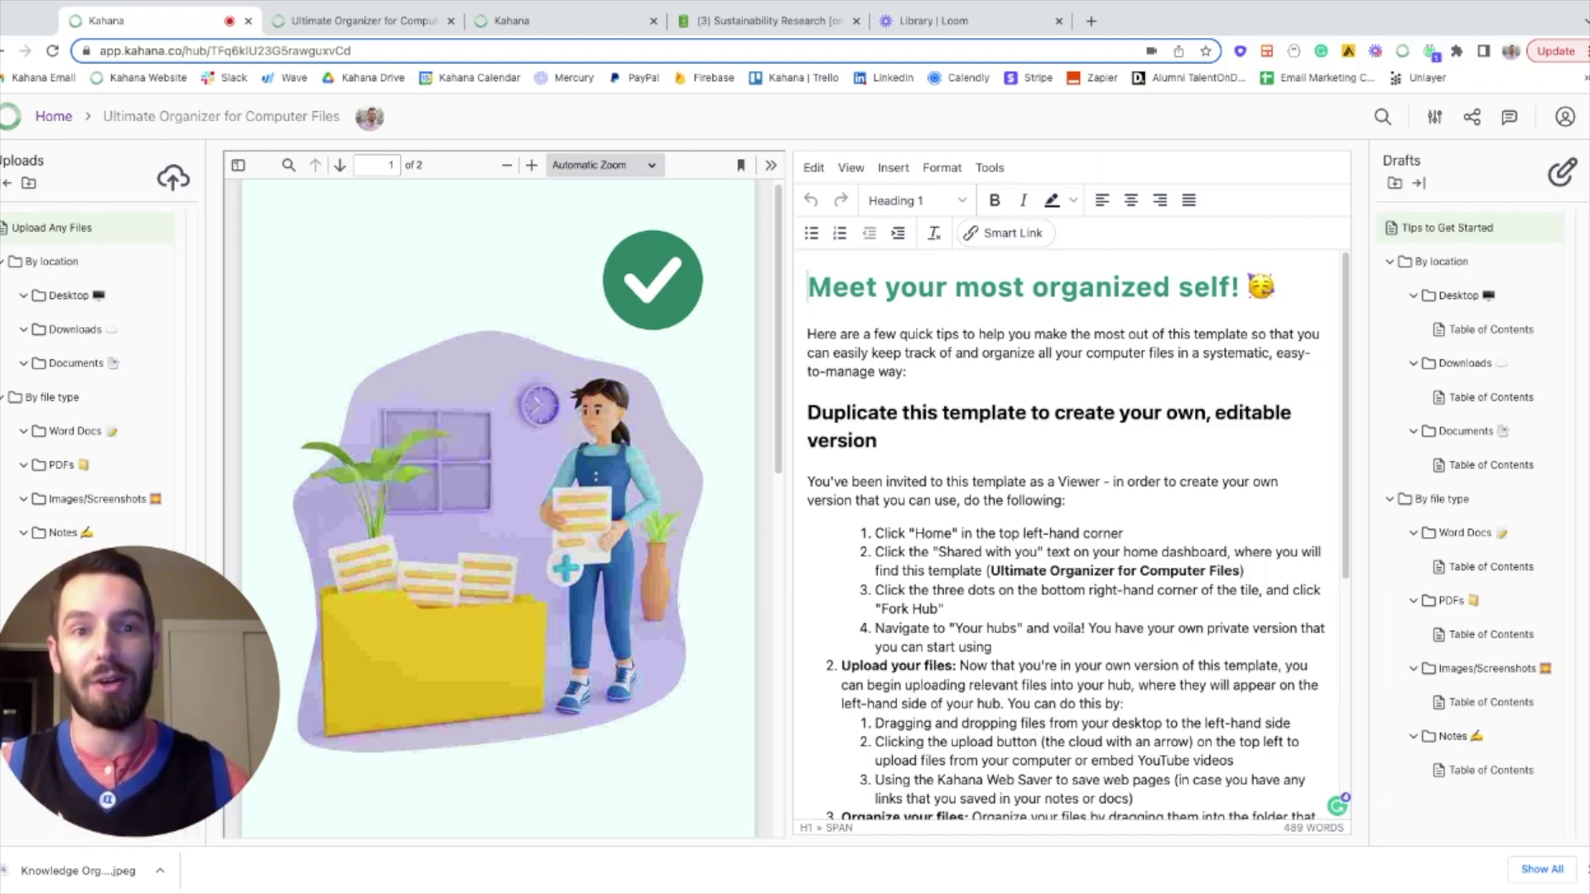
{"action": "mouse_move", "coordinate": [111, 745]}
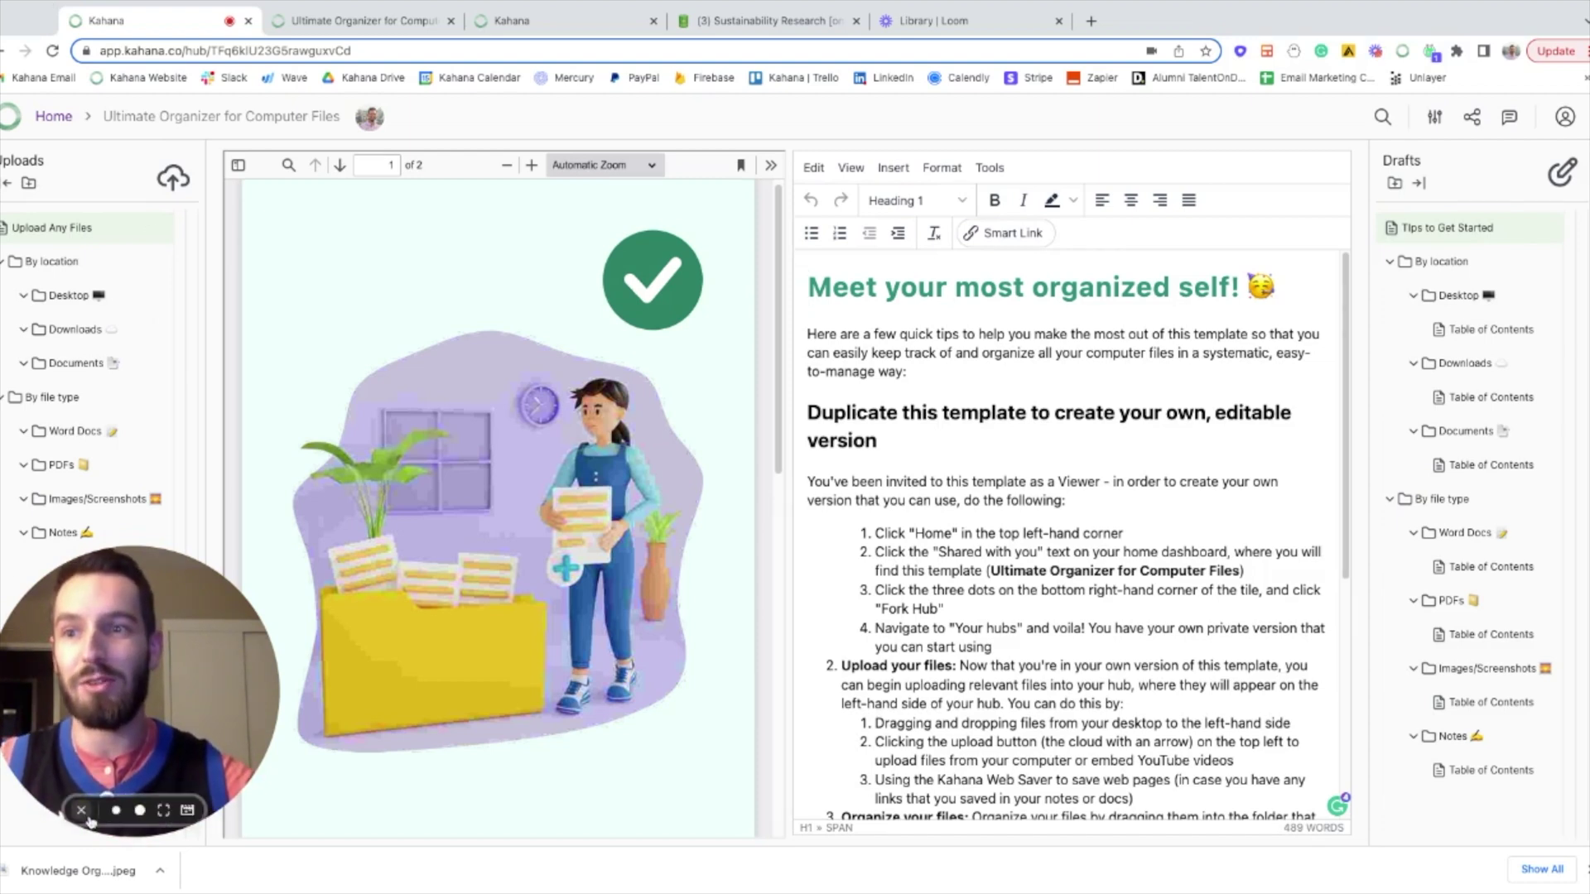
{"action": "left_click", "coordinate": [82, 811]}
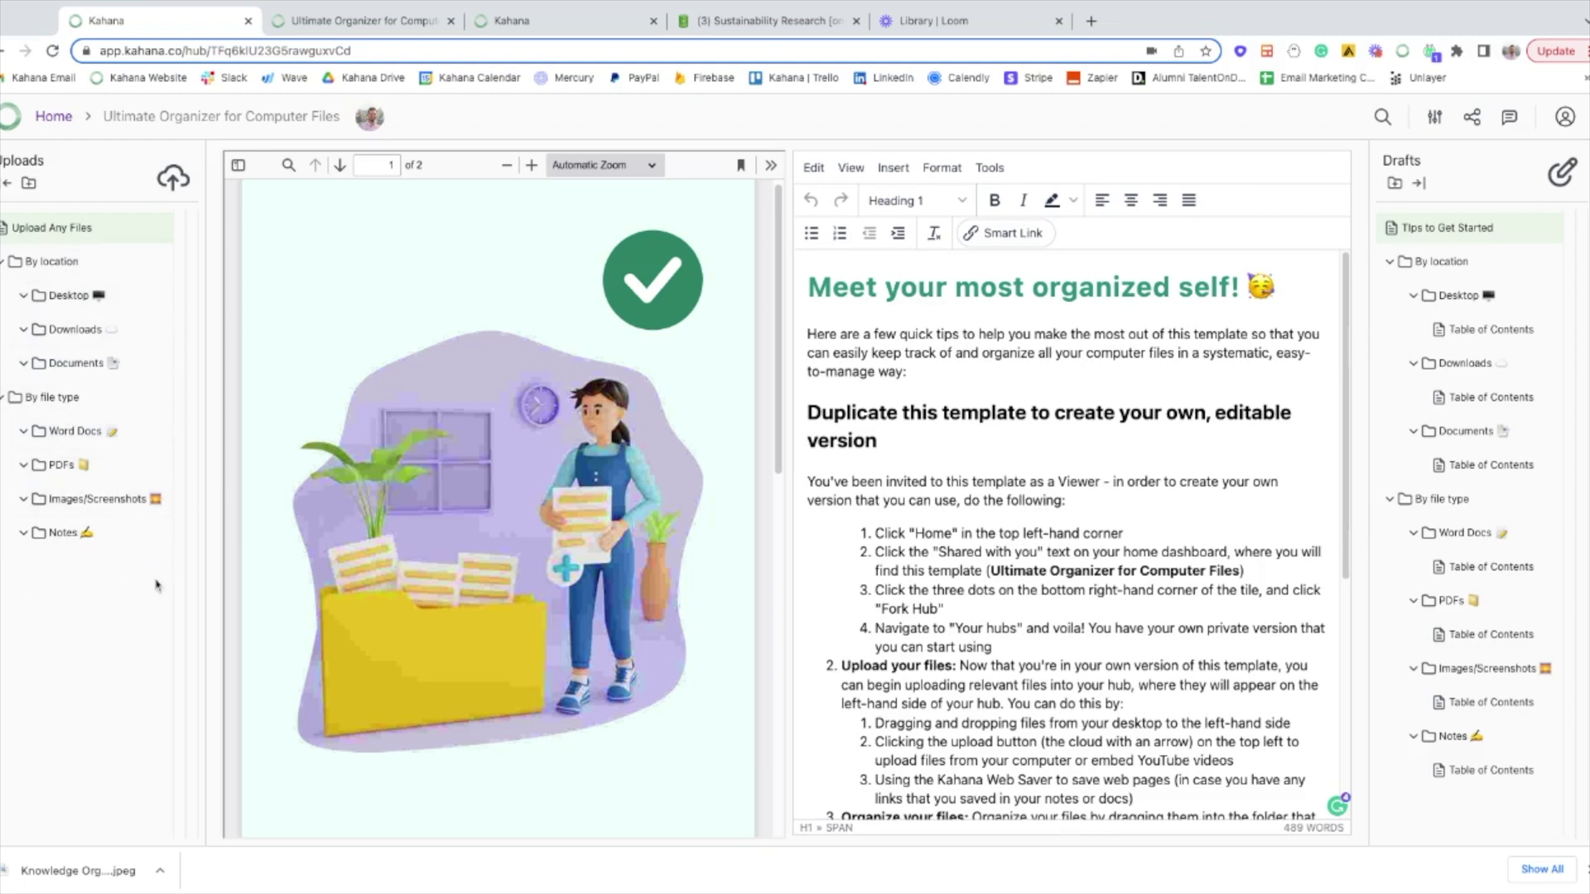
{"action": "mouse_move", "coordinate": [87, 261]}
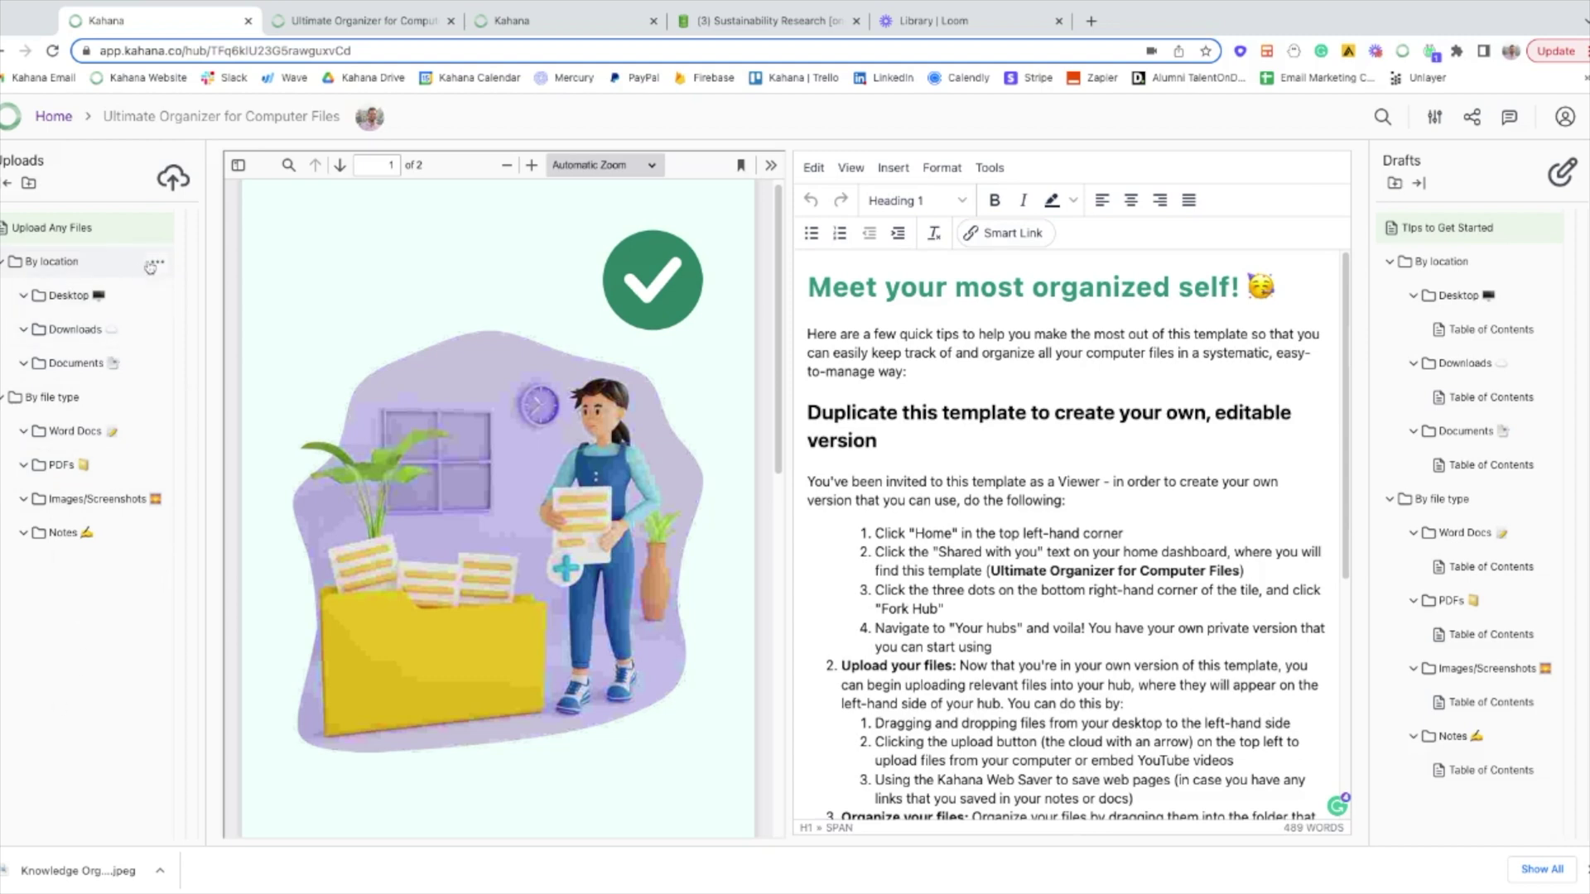
{"action": "left_click", "coordinate": [154, 263]}
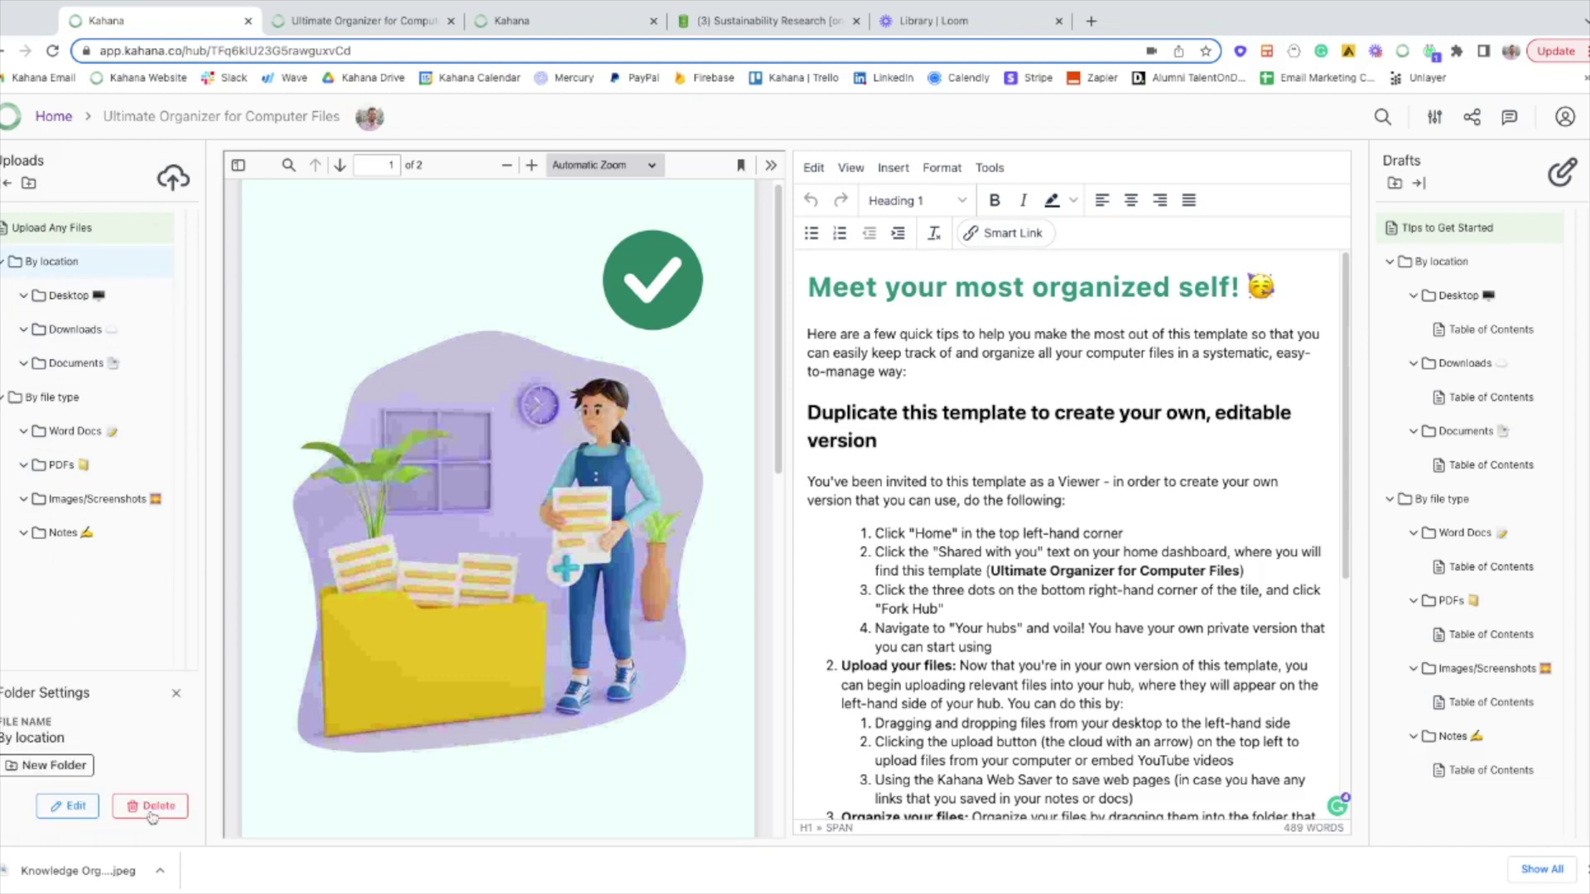
{"action": "left_click", "coordinate": [175, 689]}
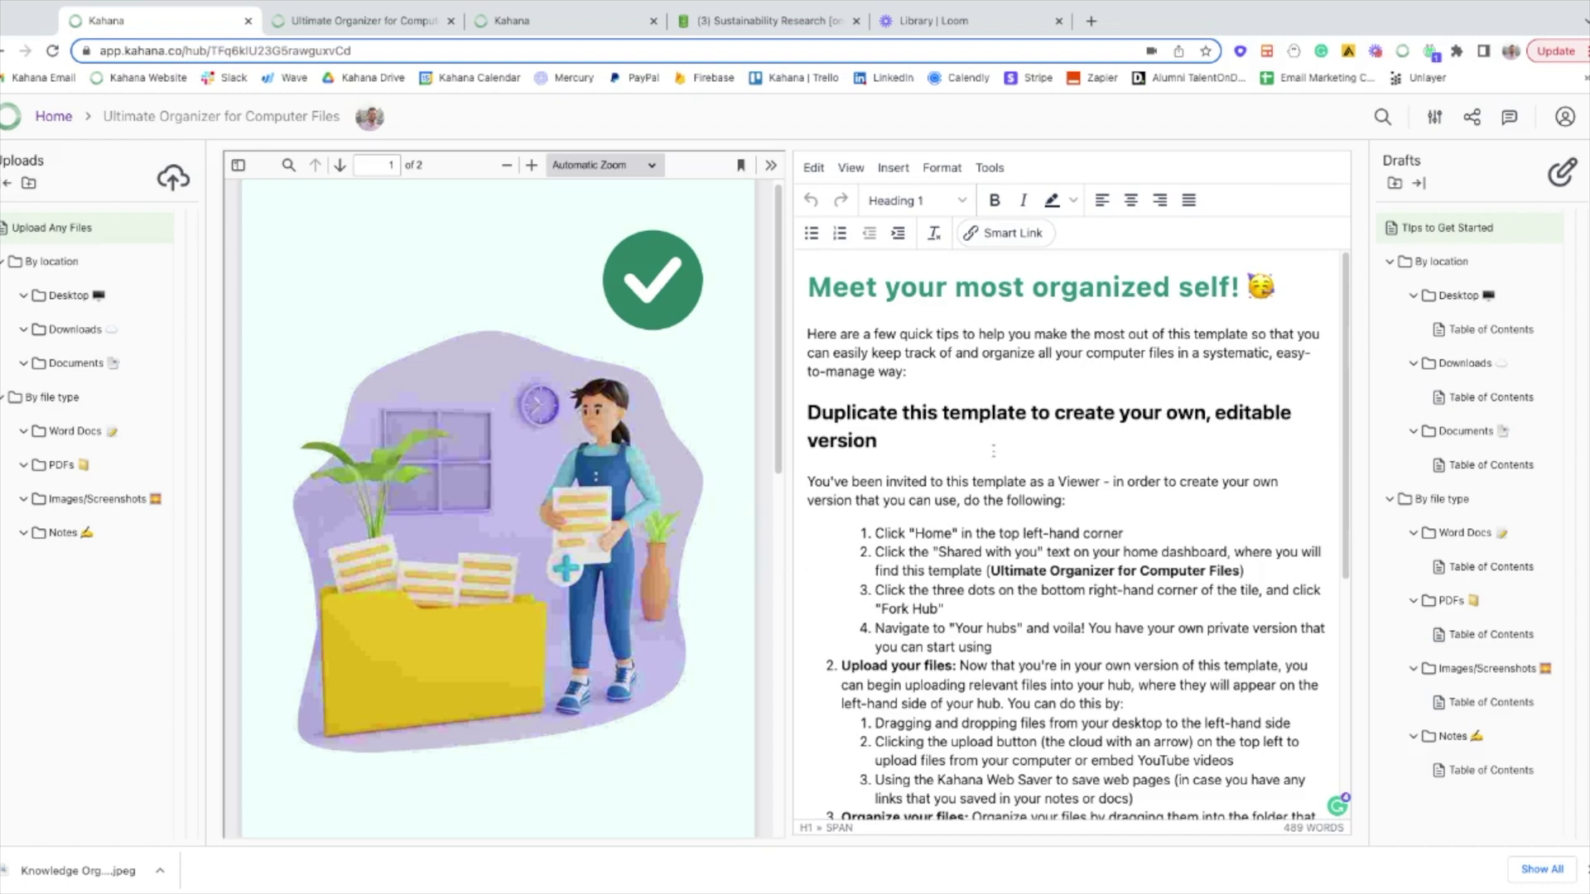
{"action": "scroll", "coordinate": [967, 487], "scroll_direction": "down", "scroll_amount": 2}
{"action": "scroll", "coordinate": [993, 488], "scroll_direction": "down", "scroll_amount": 5}
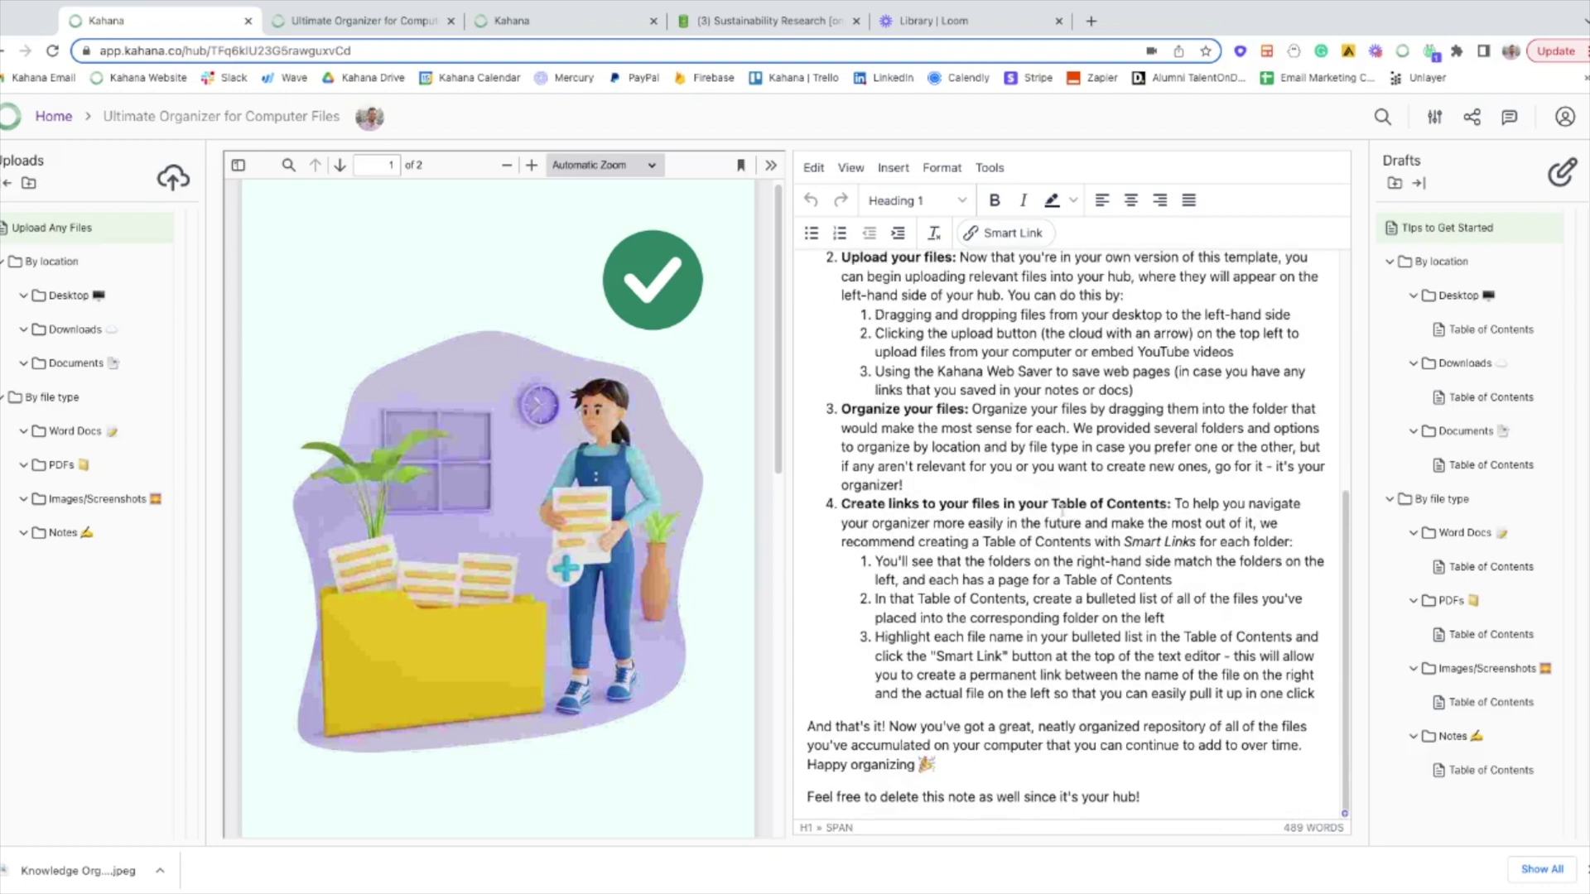
{"action": "scroll", "coordinate": [1027, 491], "scroll_direction": "up", "scroll_amount": 1}
{"action": "scroll", "coordinate": [1058, 495], "scroll_direction": "up", "scroll_amount": 6}
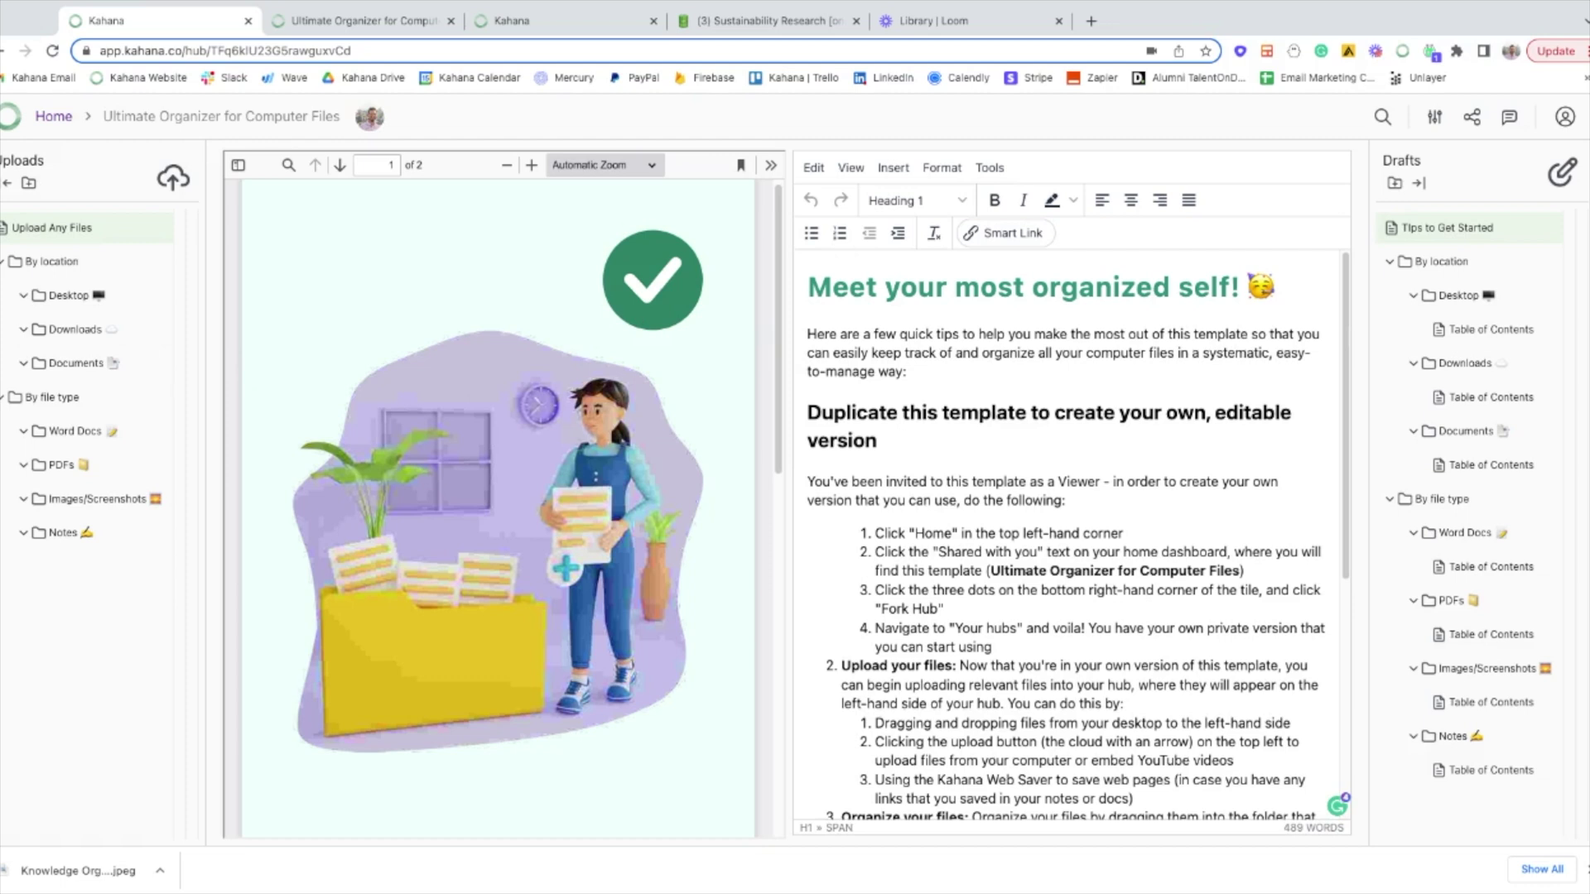
In the Patient Centricity hub, open the HIPAA Privacy Rule PDF via the OCR Privacy Brief link
{"action": "left_click", "coordinate": [587, 24]}
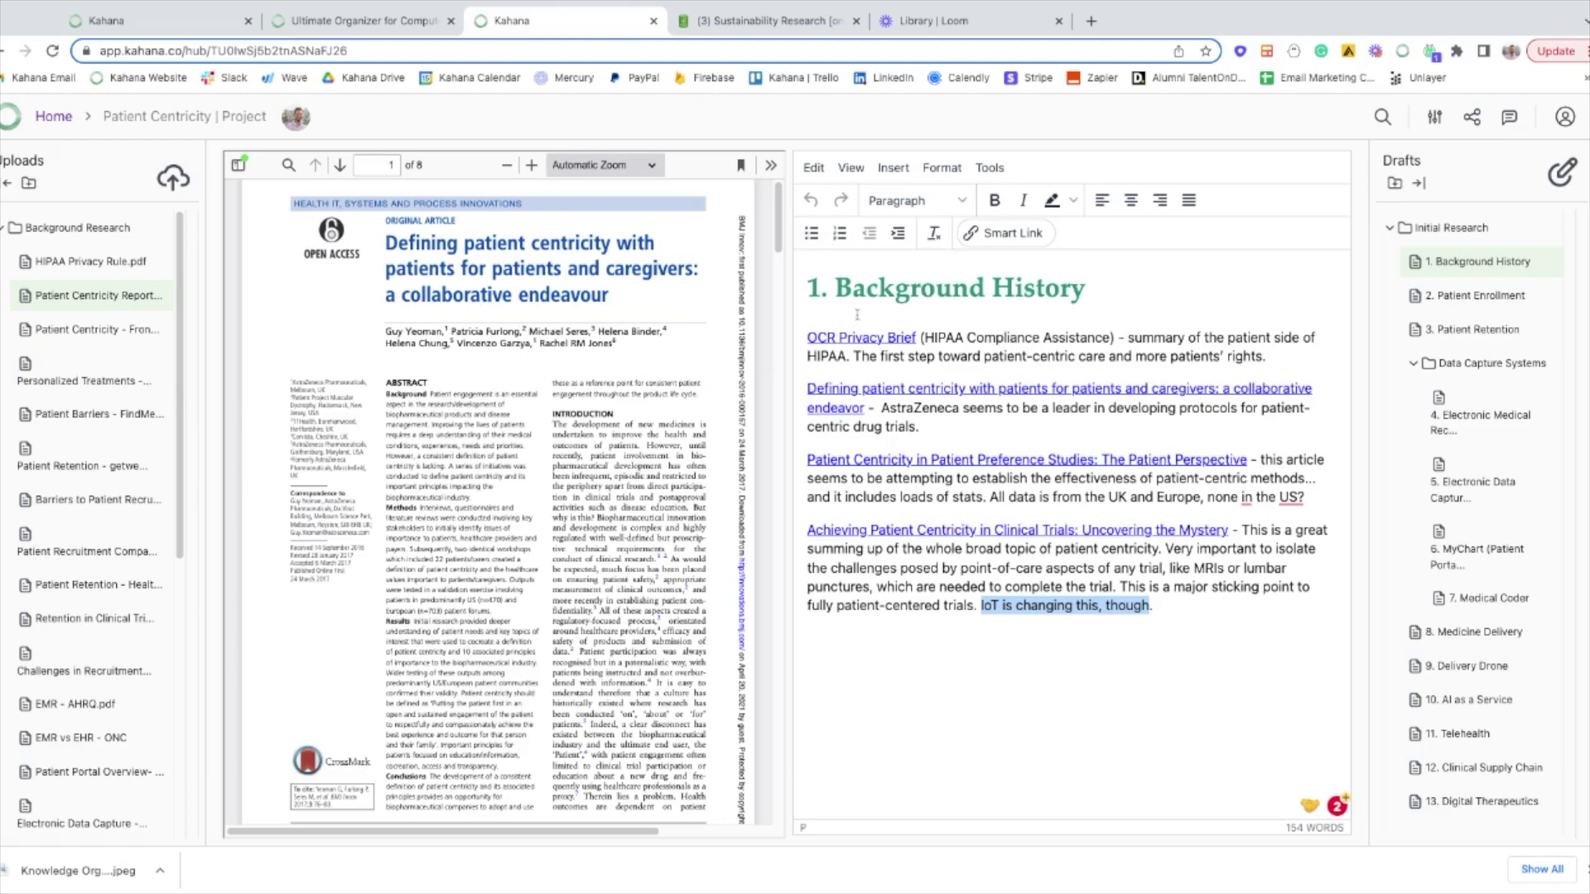
{"action": "right_click", "coordinate": [871, 337]}
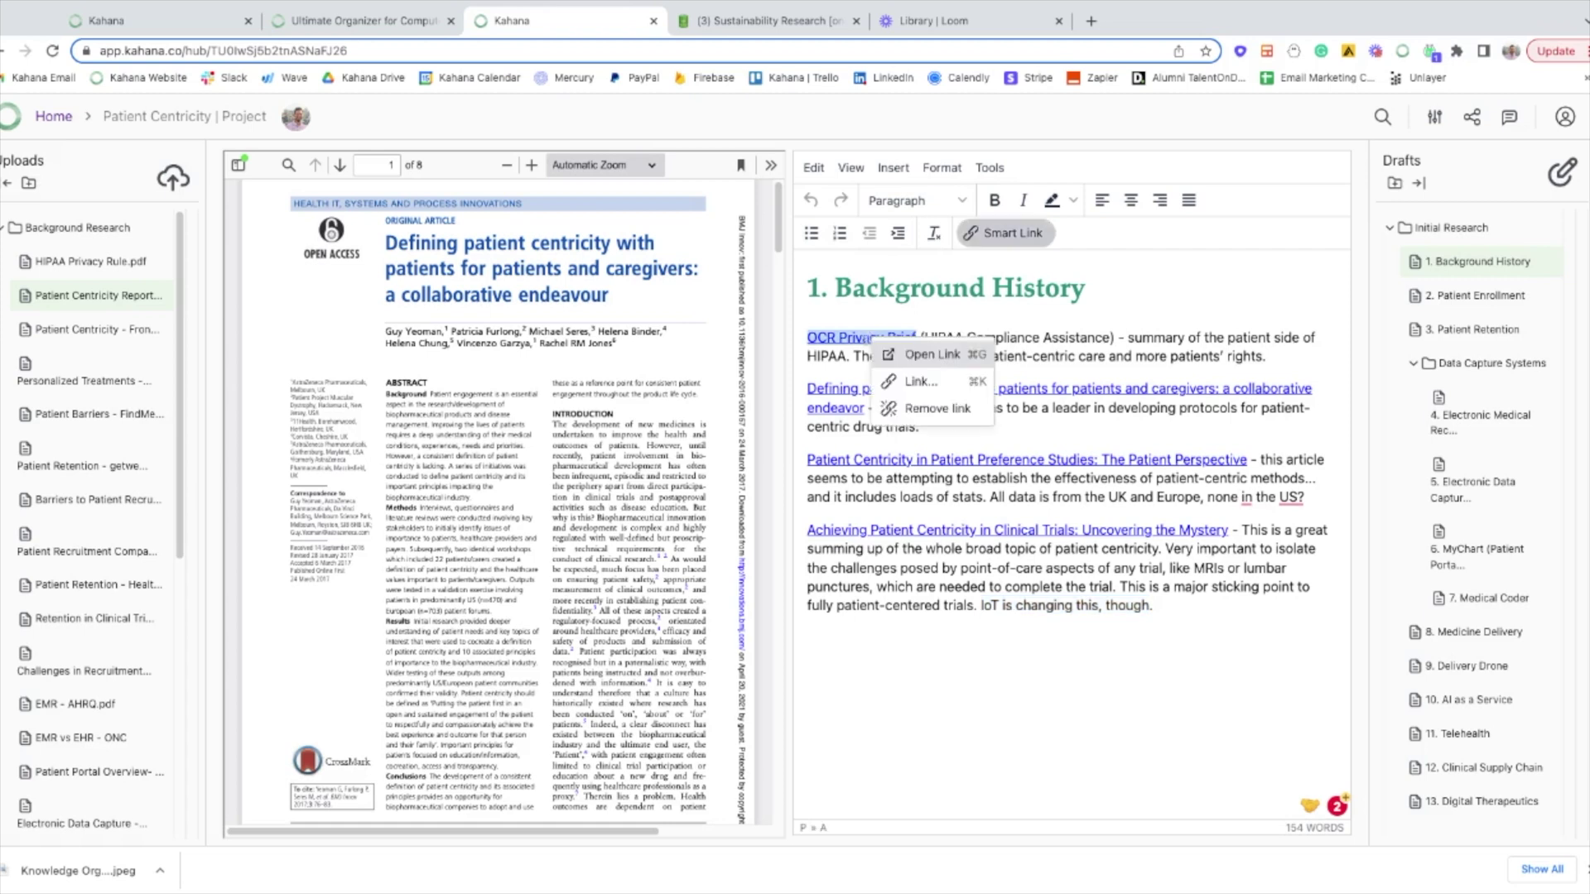
{"action": "left_click", "coordinate": [925, 356]}
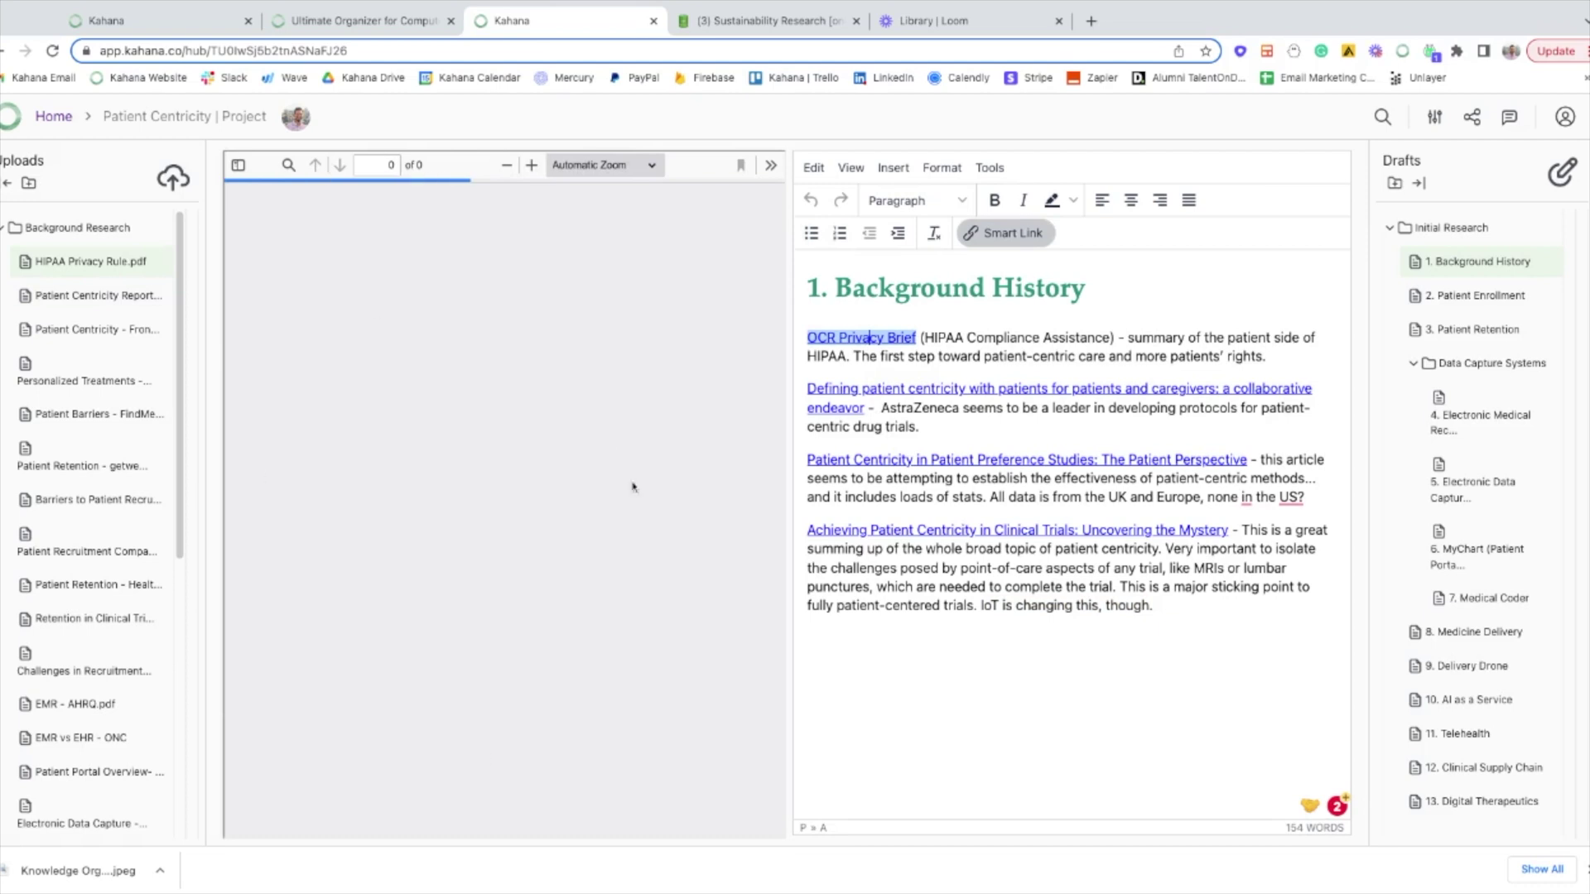
Scroll through the PDF and select its last sentence about IoT
{"action": "scroll", "coordinate": [405, 462], "scroll_direction": "down", "scroll_amount": 10}
{"action": "scroll", "coordinate": [390, 463], "scroll_direction": "down", "scroll_amount": 5}
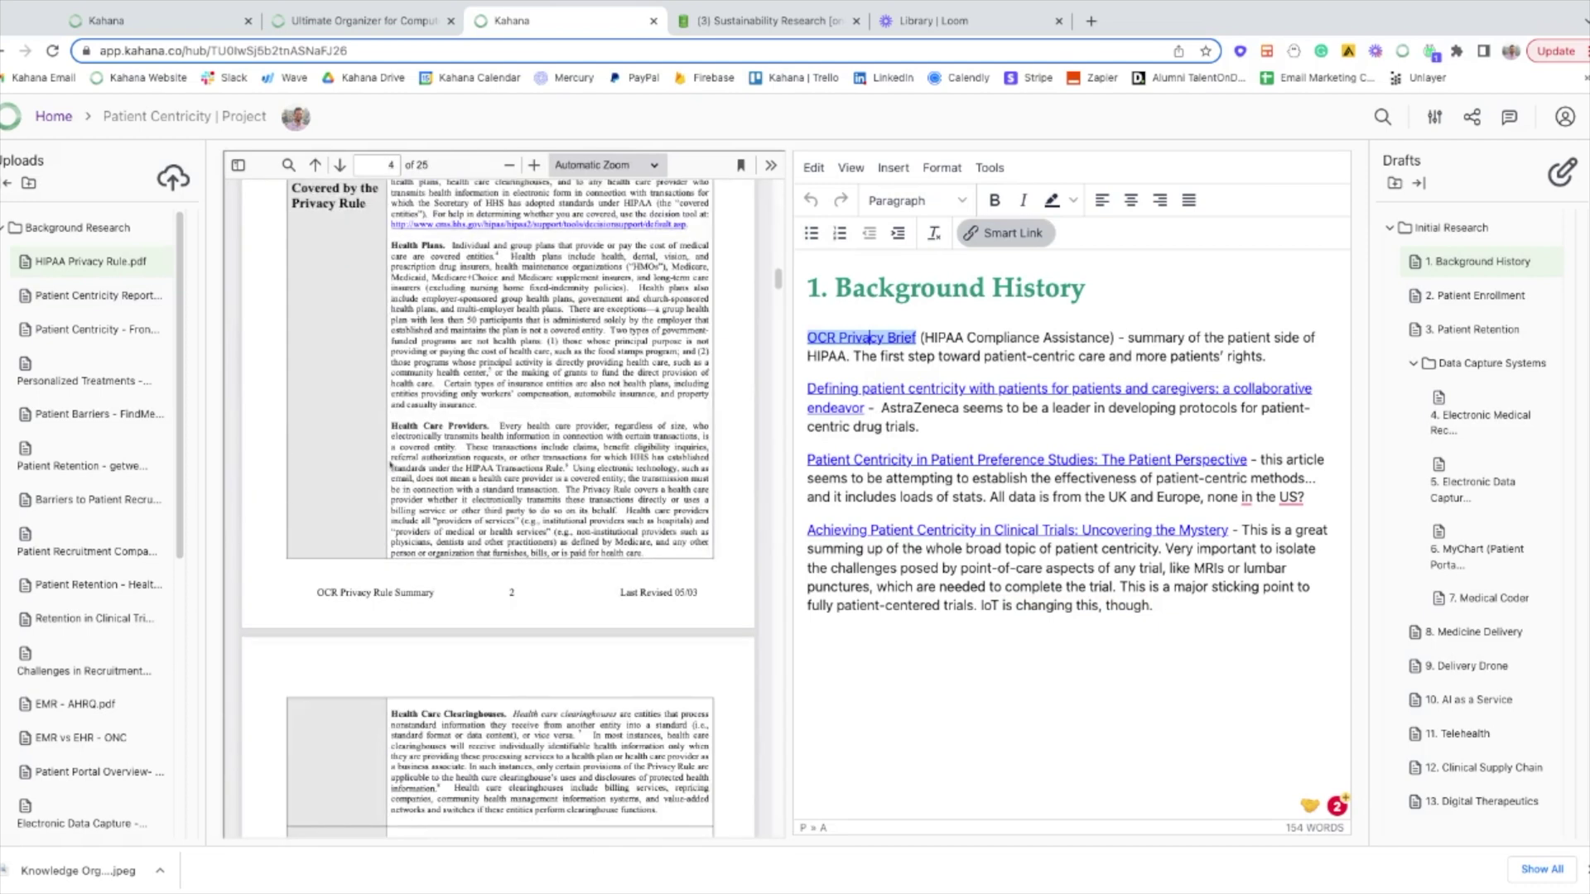
{"action": "scroll", "coordinate": [397, 459], "scroll_direction": "down", "scroll_amount": 5}
{"action": "scroll", "coordinate": [402, 455], "scroll_direction": "down", "scroll_amount": 5}
{"action": "scroll", "coordinate": [407, 449], "scroll_direction": "down", "scroll_amount": 5}
{"action": "scroll", "coordinate": [407, 449], "scroll_direction": "down", "scroll_amount": 5}
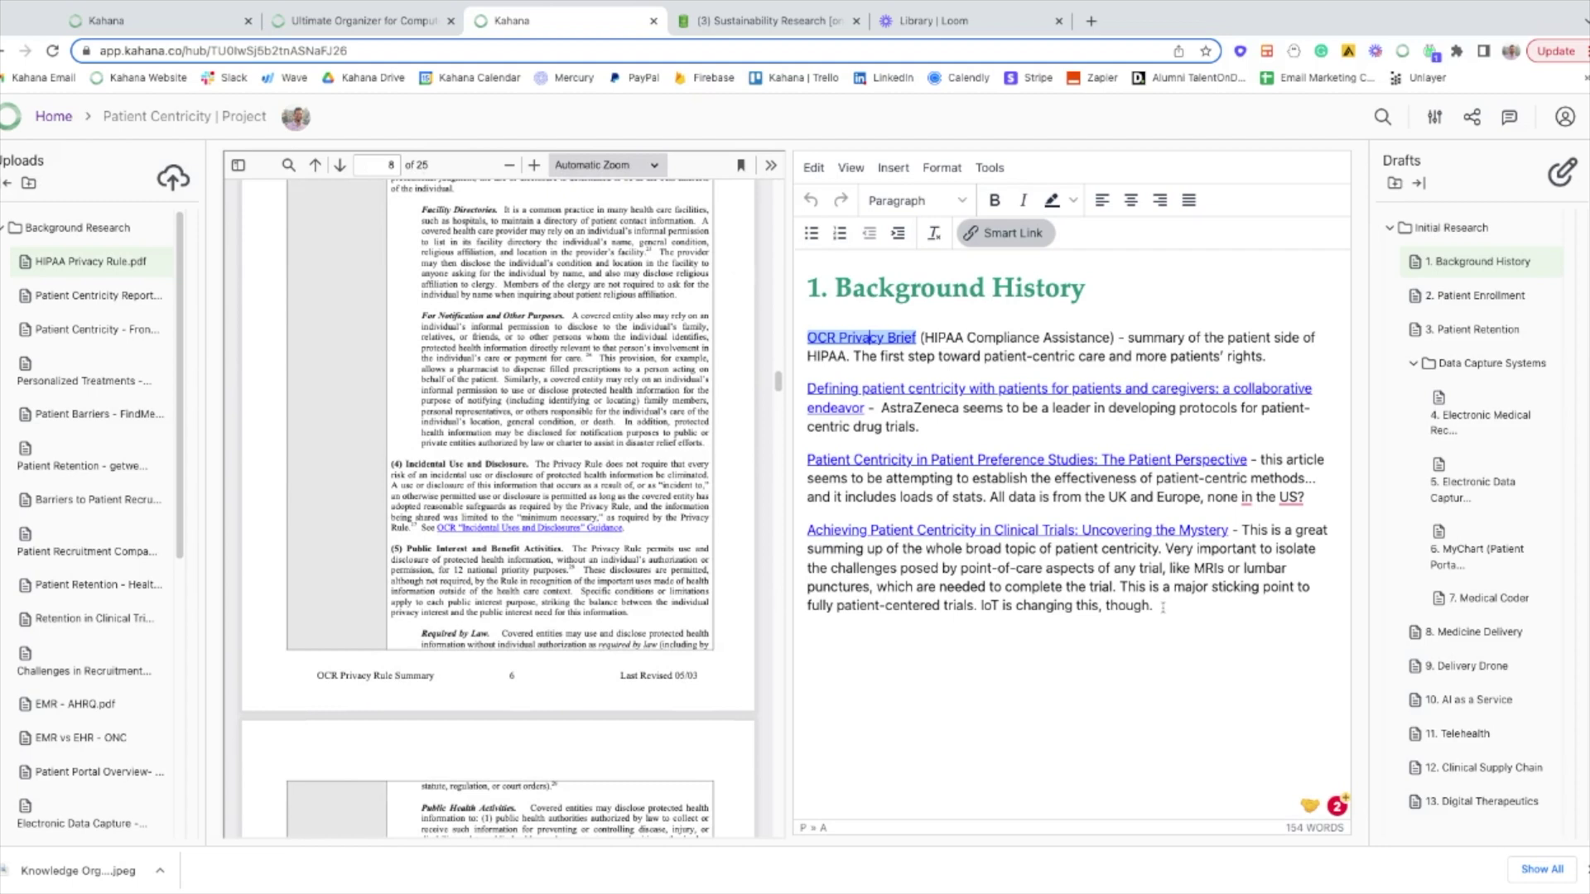
{"action": "left_click_drag", "start_coordinate": [1155, 607], "coordinate": [980, 607]}
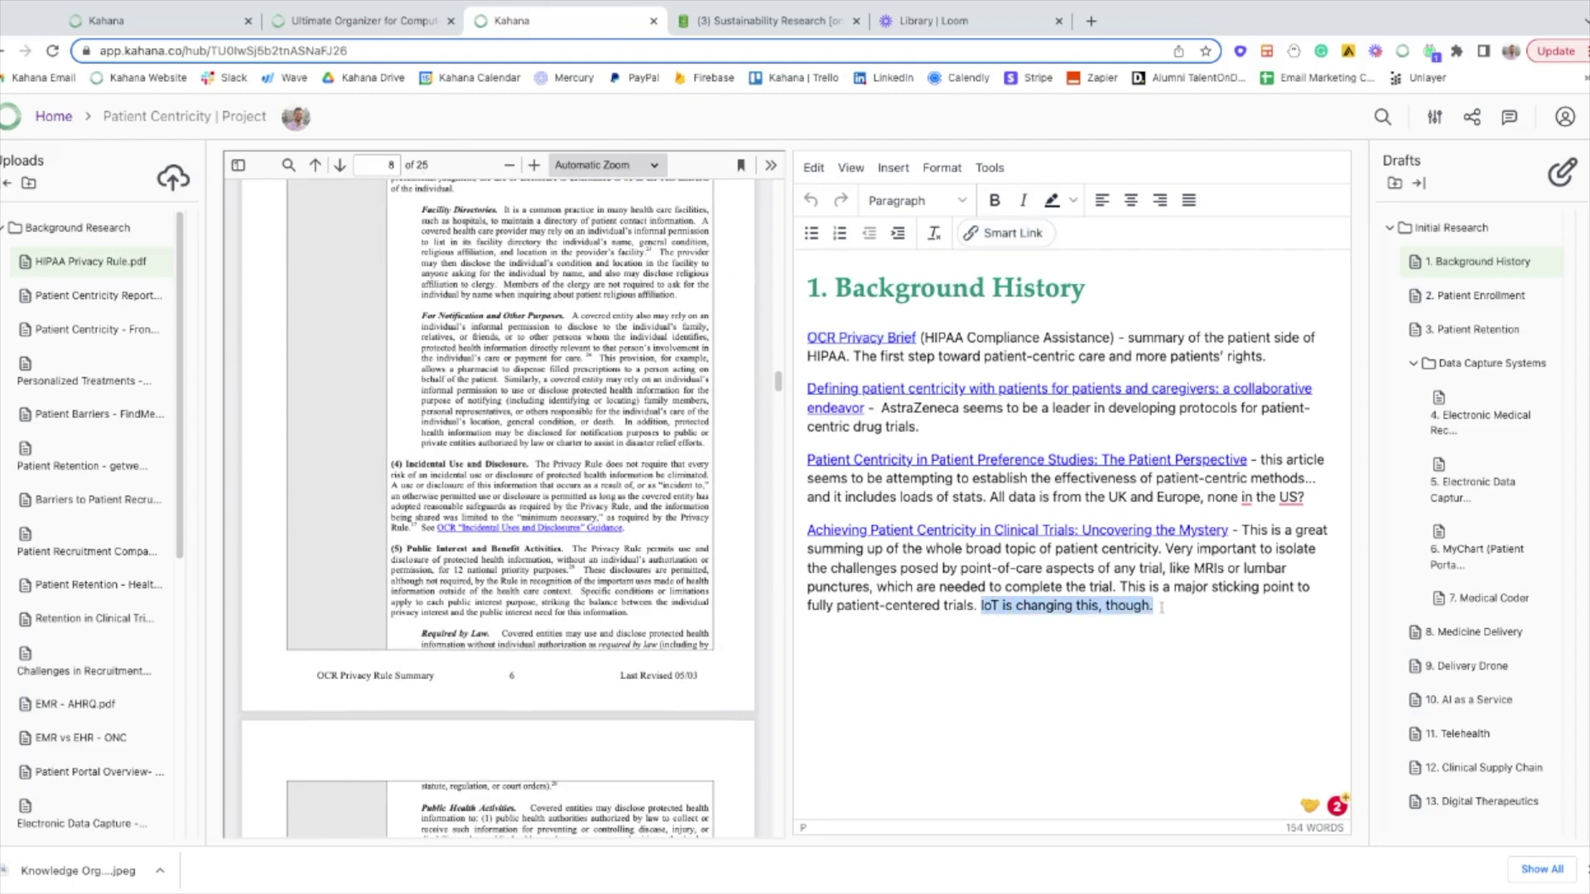
Cancel the smart link from the IoT sentence and return to the Ultimate Organizer hub
{"action": "left_click", "coordinate": [1010, 234]}
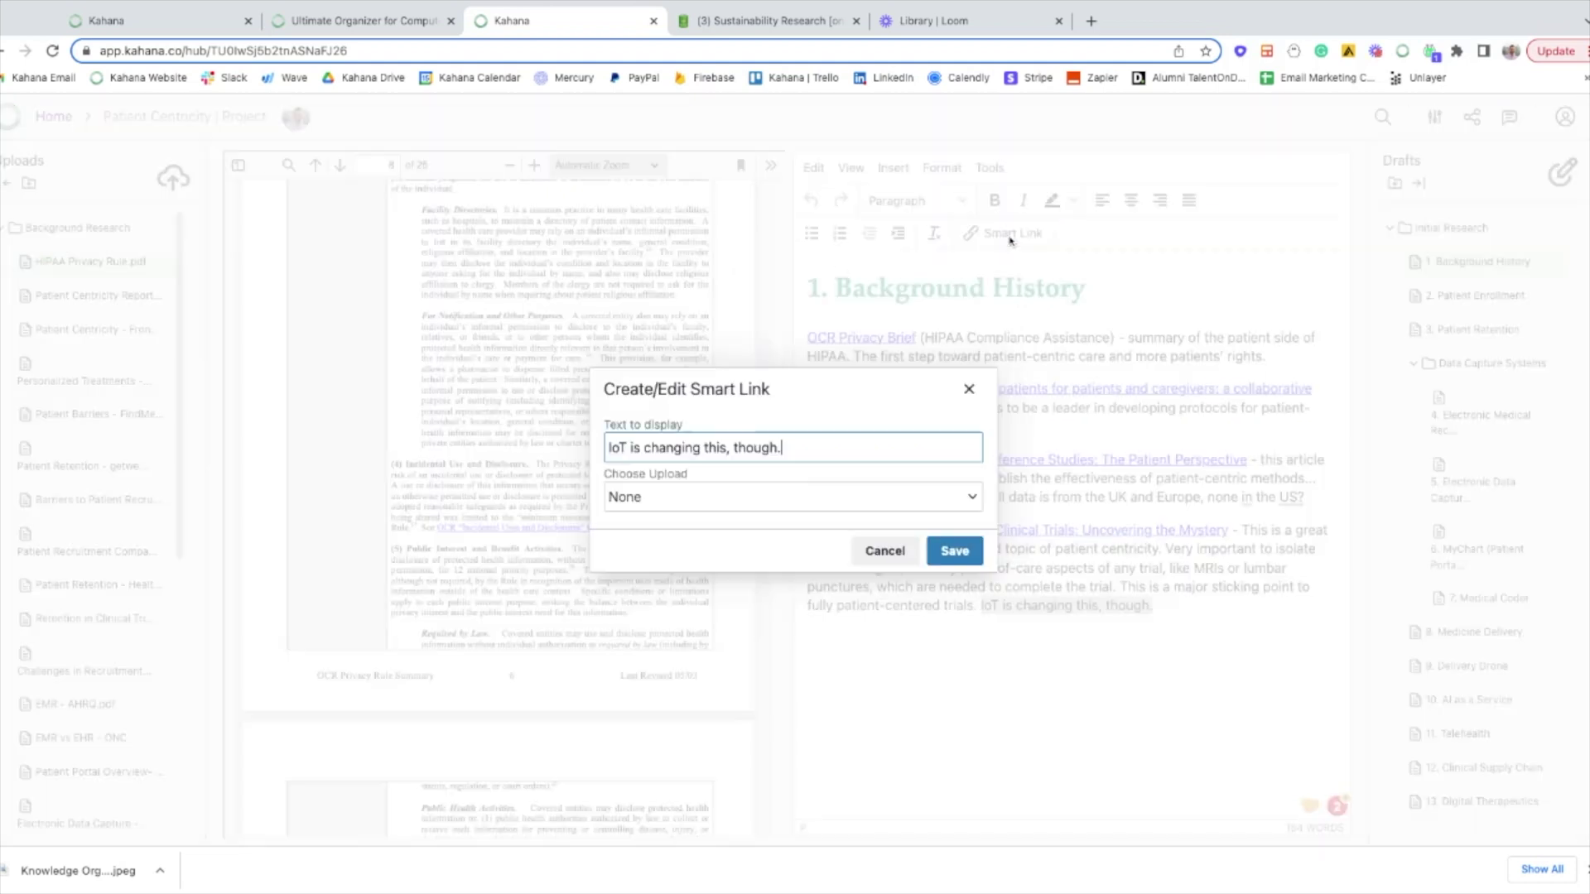
{"action": "left_click", "coordinate": [704, 507]}
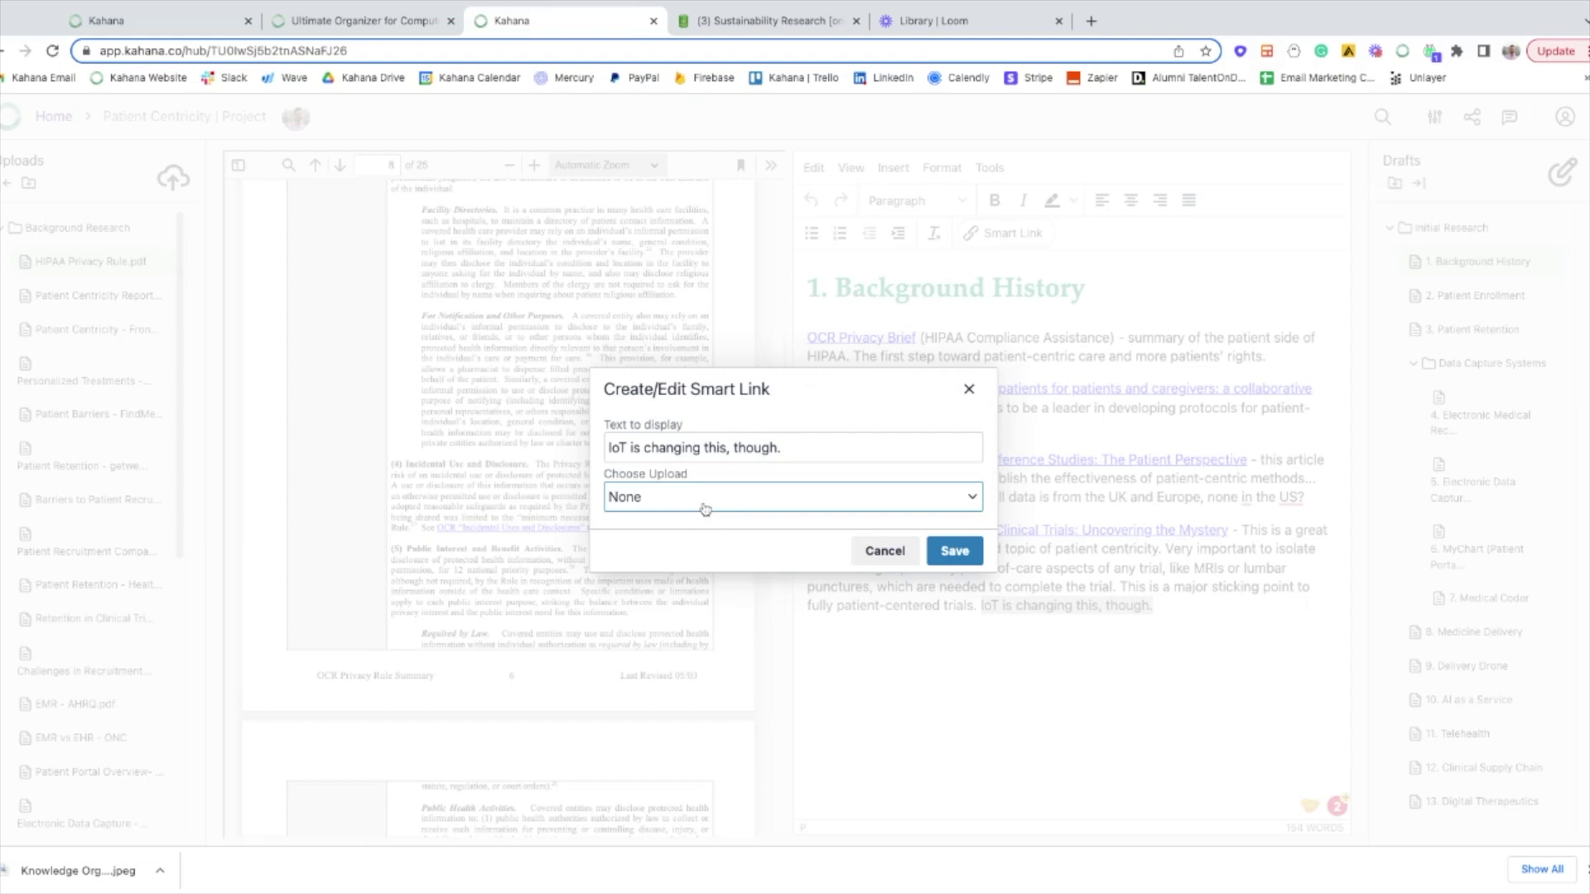
{"action": "left_click", "coordinate": [969, 389]}
{"action": "left_click", "coordinate": [1000, 586]}
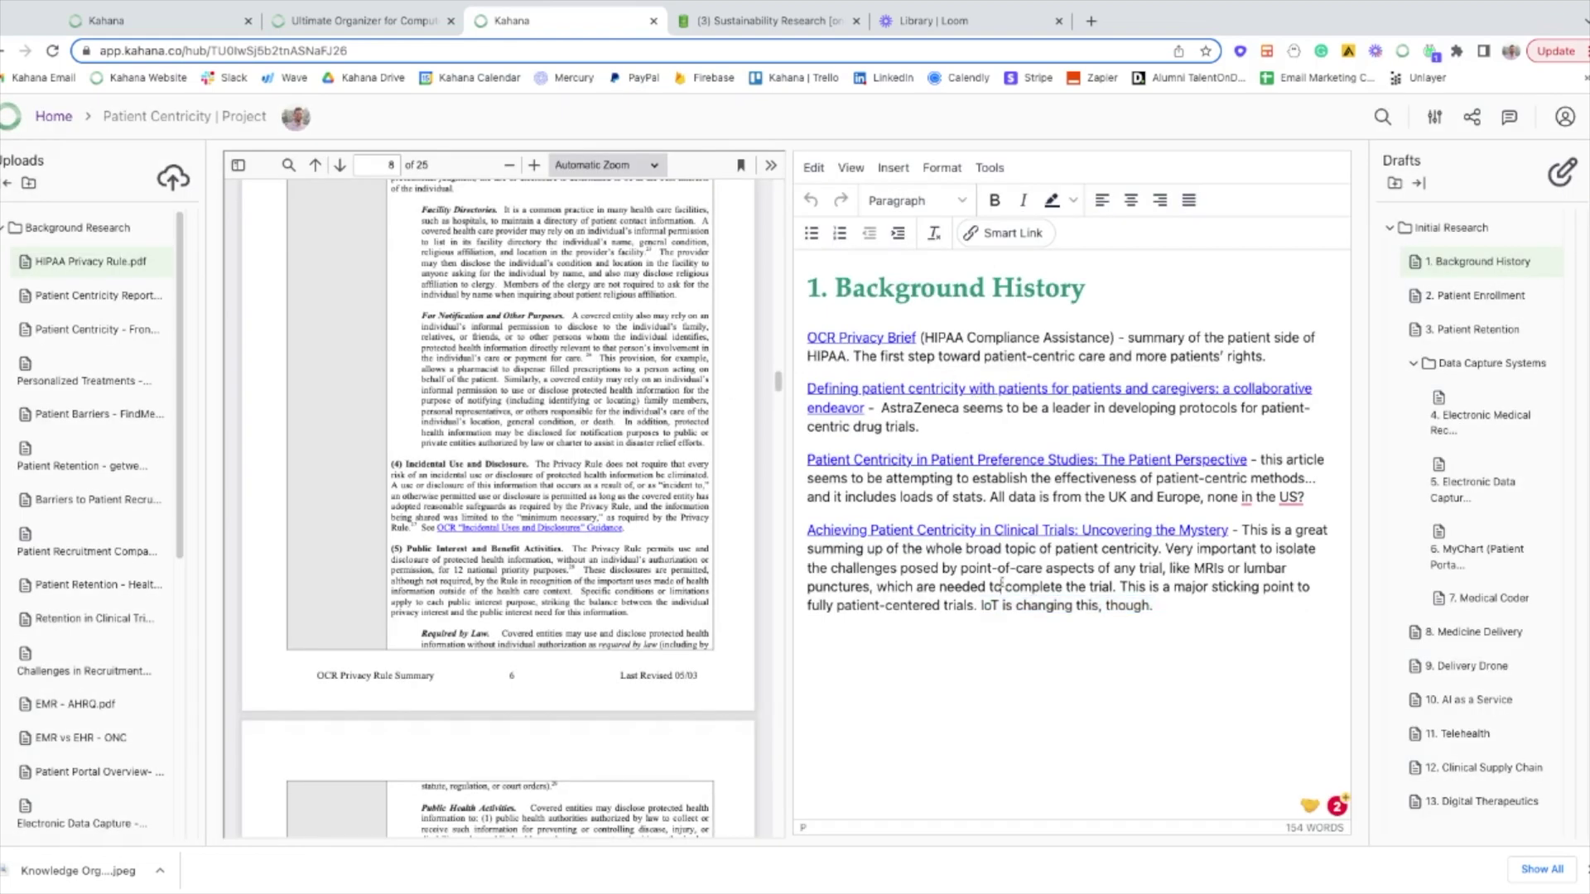
{"action": "left_click", "coordinate": [167, 25]}
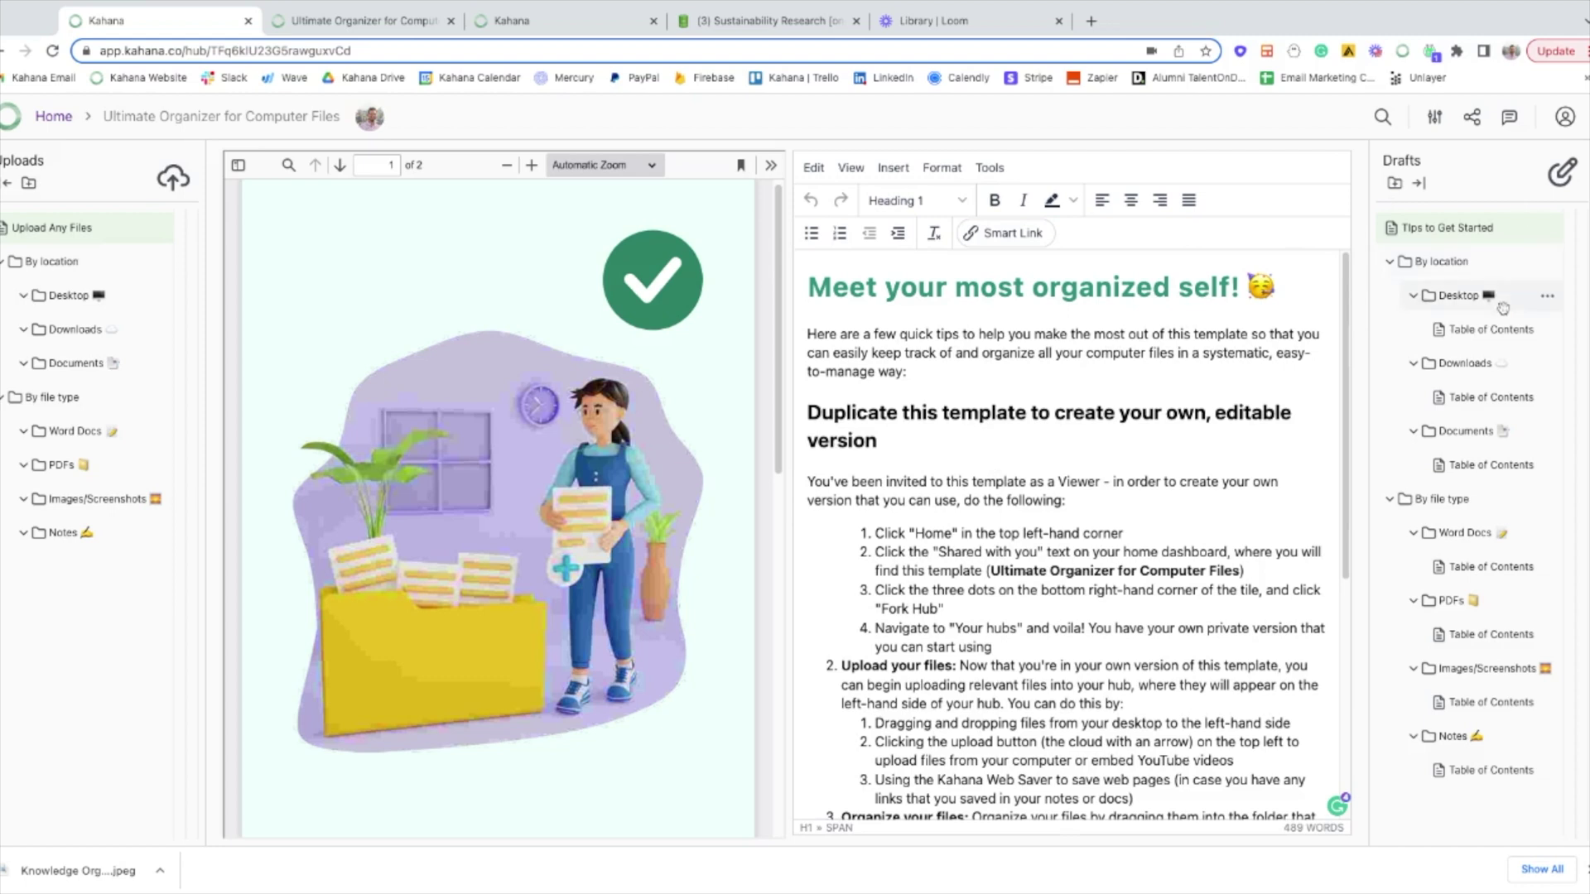
{"action": "mouse_move", "coordinate": [1490, 329]}
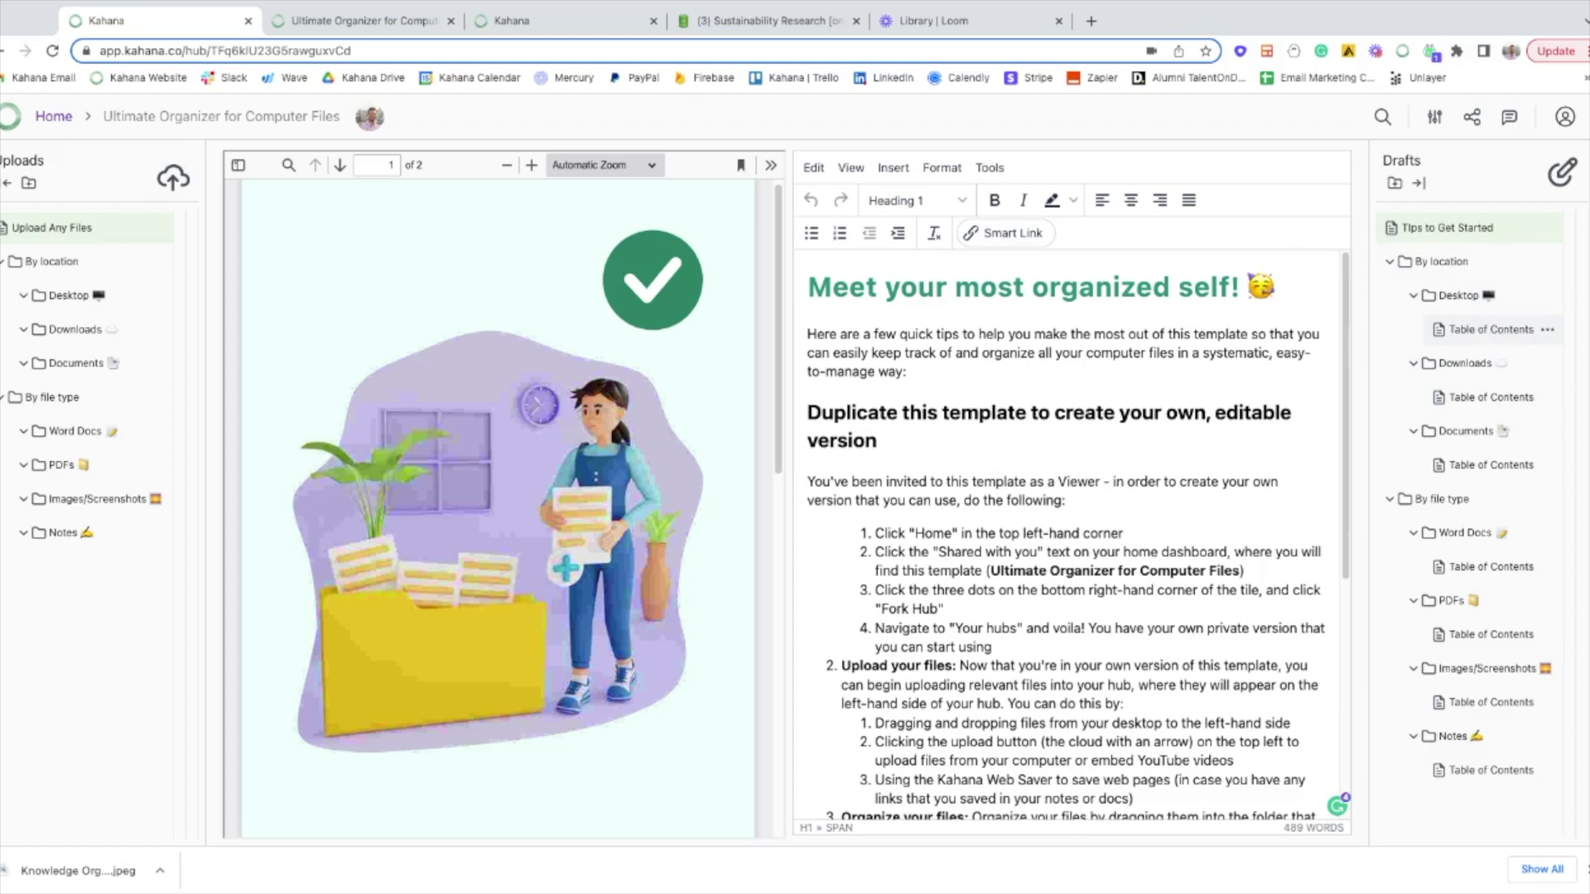
Open the Desktop Table of Contents, add a 'File Name 2' bullet, then delete both bullets
{"action": "left_click", "coordinate": [1490, 329]}
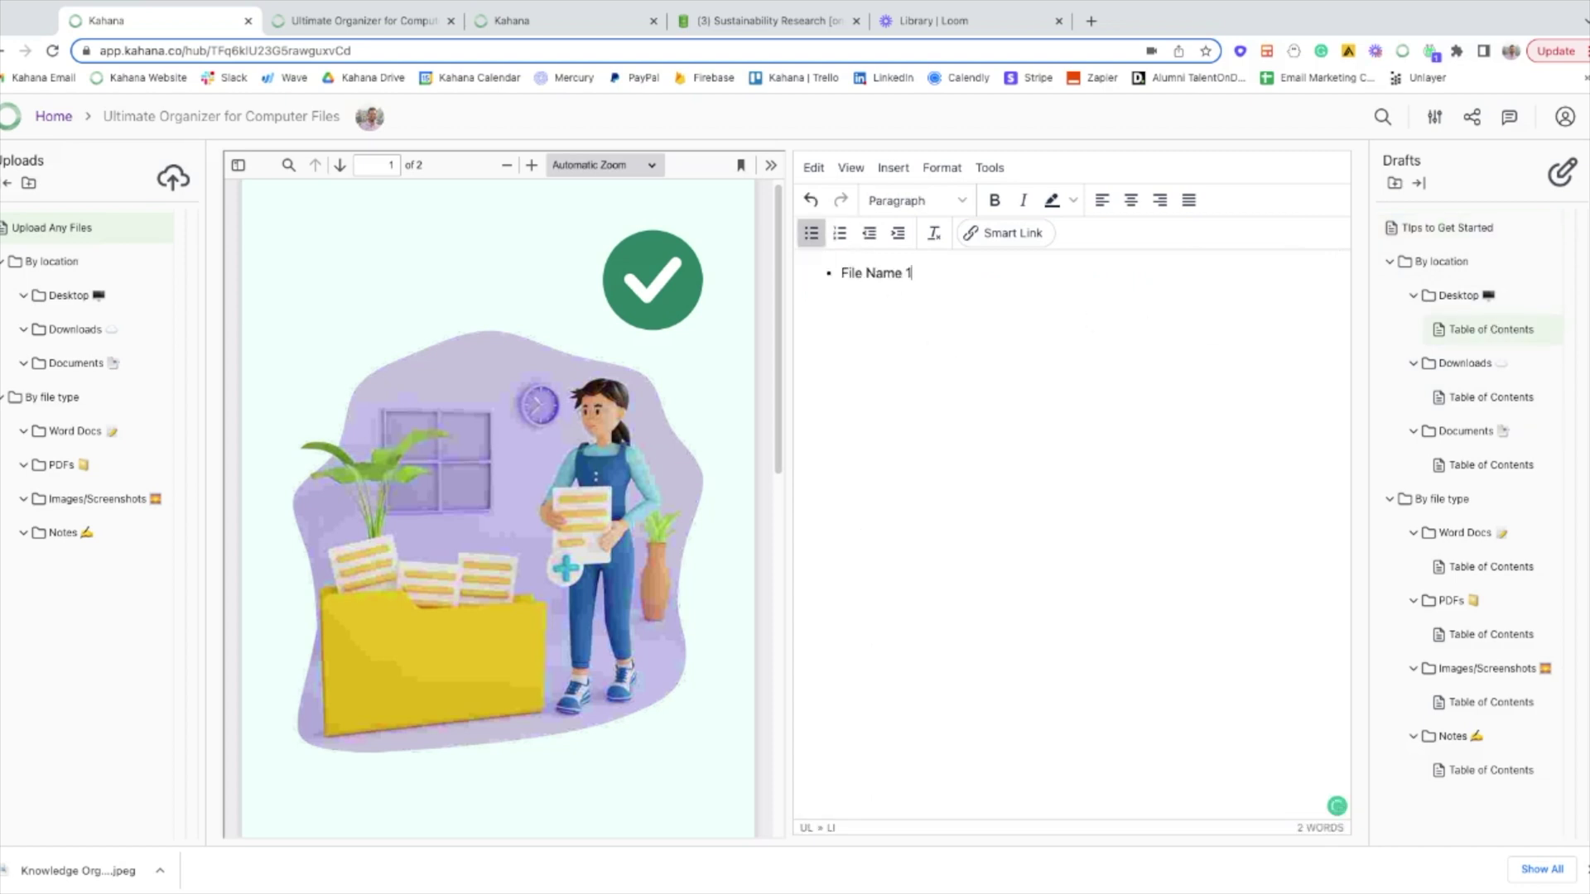
{"action": "type", "text": "File Na"}
{"action": "type", "text": "me 2"}
{"action": "key", "text": "Return"}
{"action": "triple_click", "coordinate": [919, 273]}
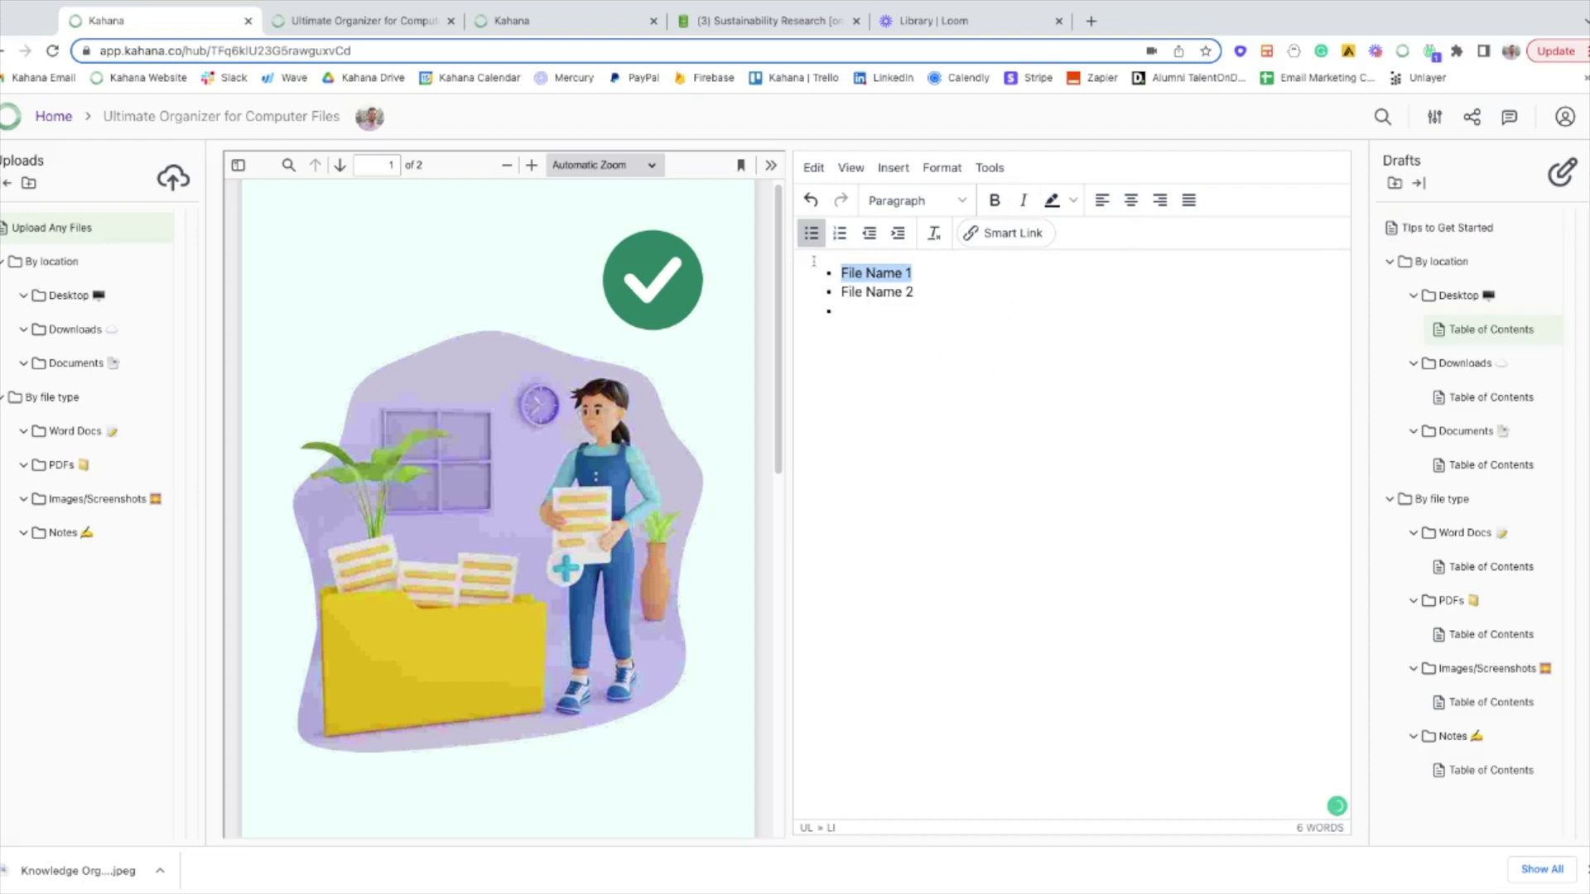
{"action": "left_click", "coordinate": [895, 328]}
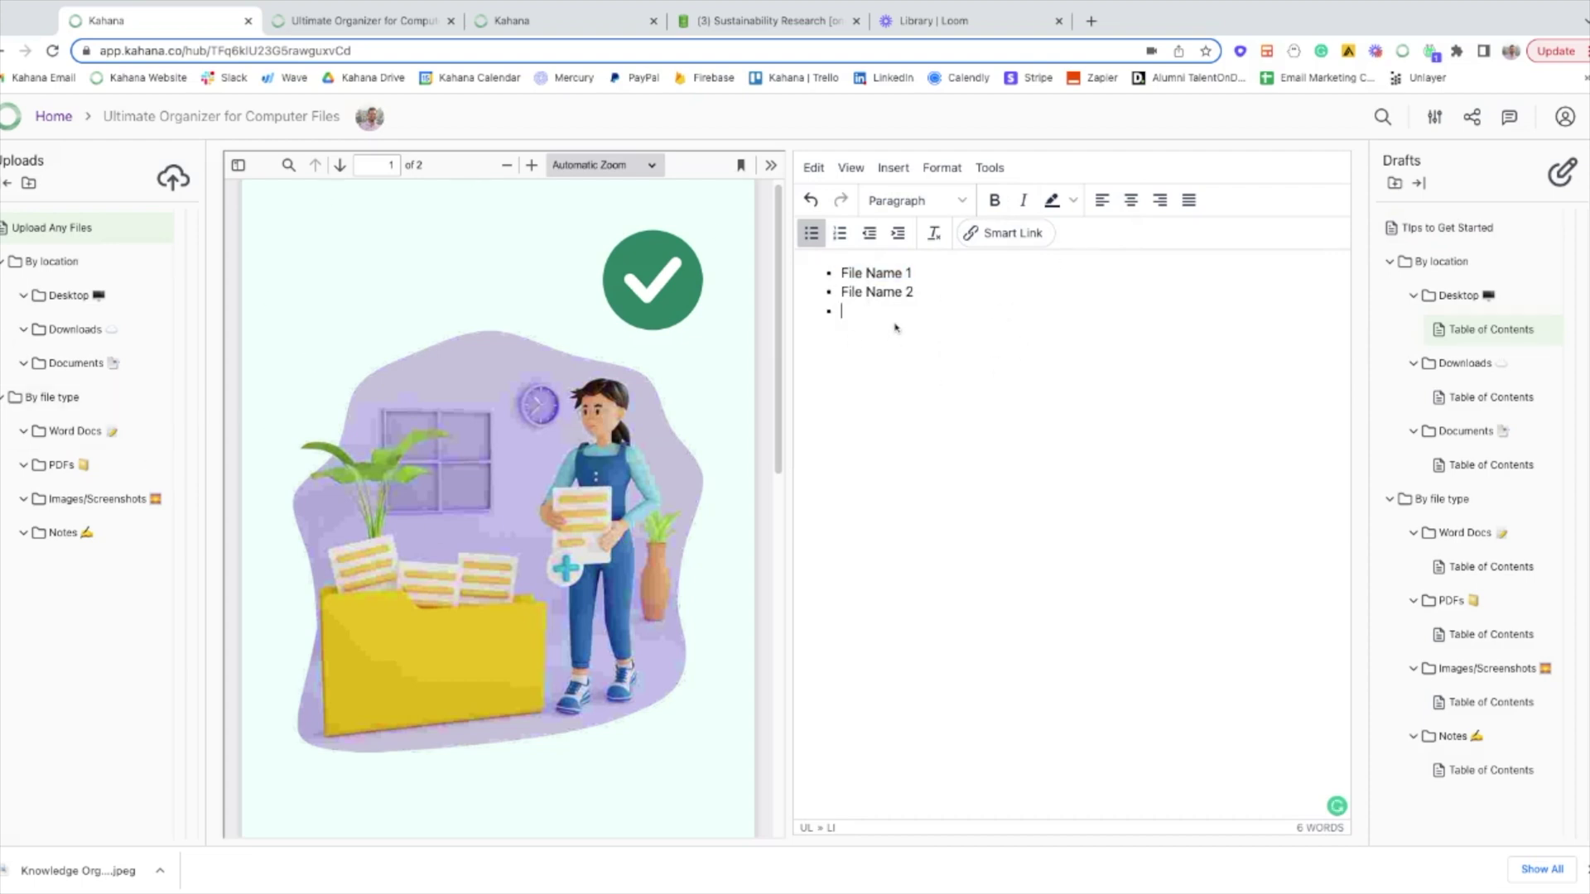
{"action": "left_click", "coordinate": [842, 272], "text": "shift"}
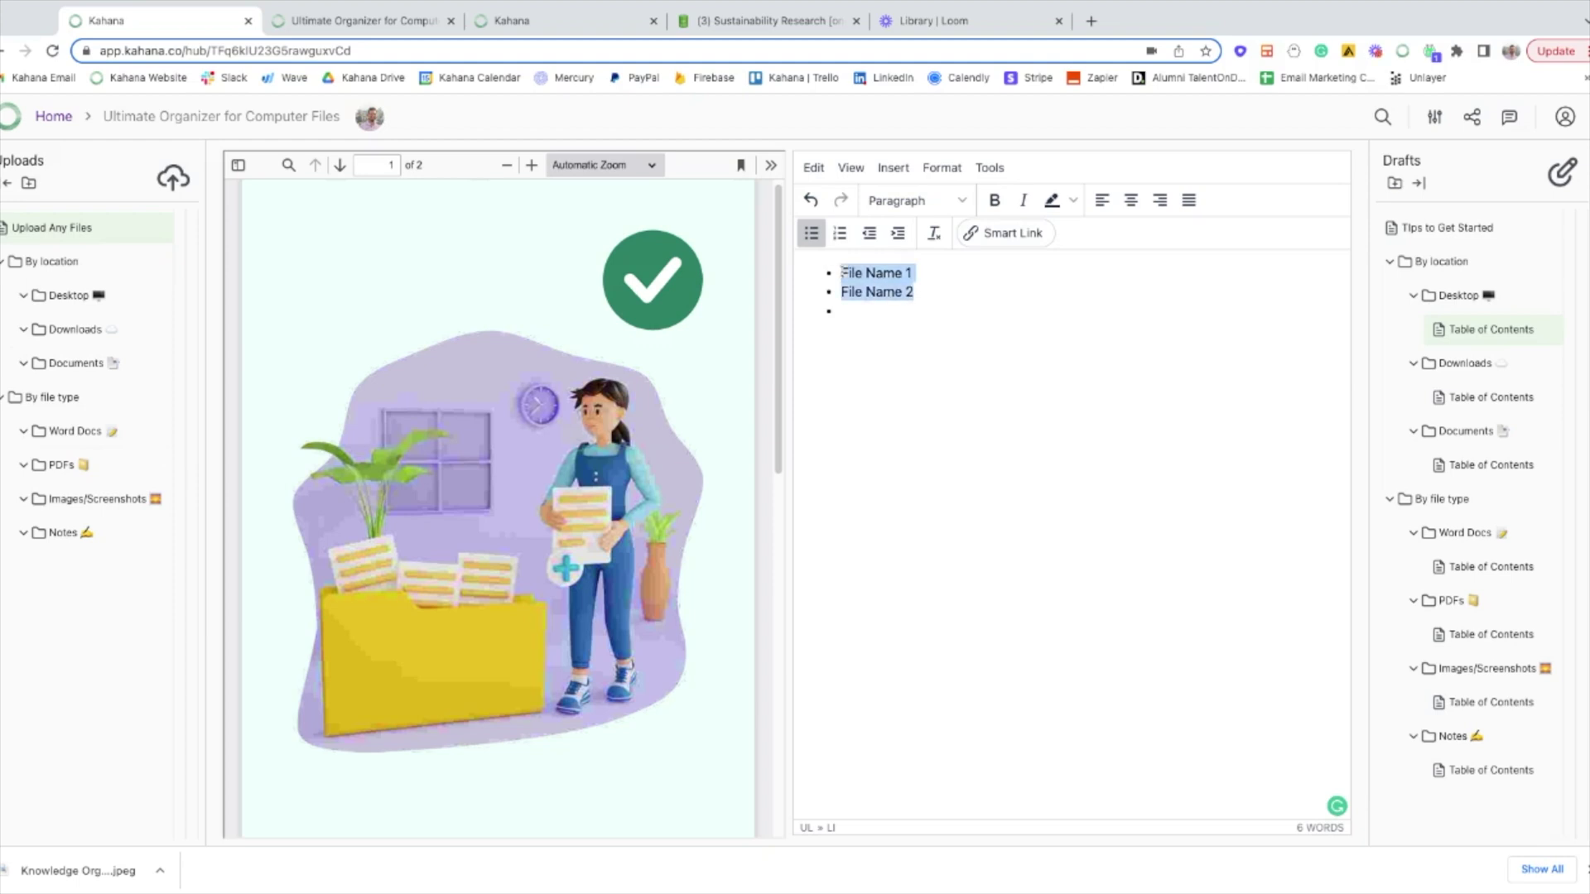
{"action": "key", "text": "BackSpace"}
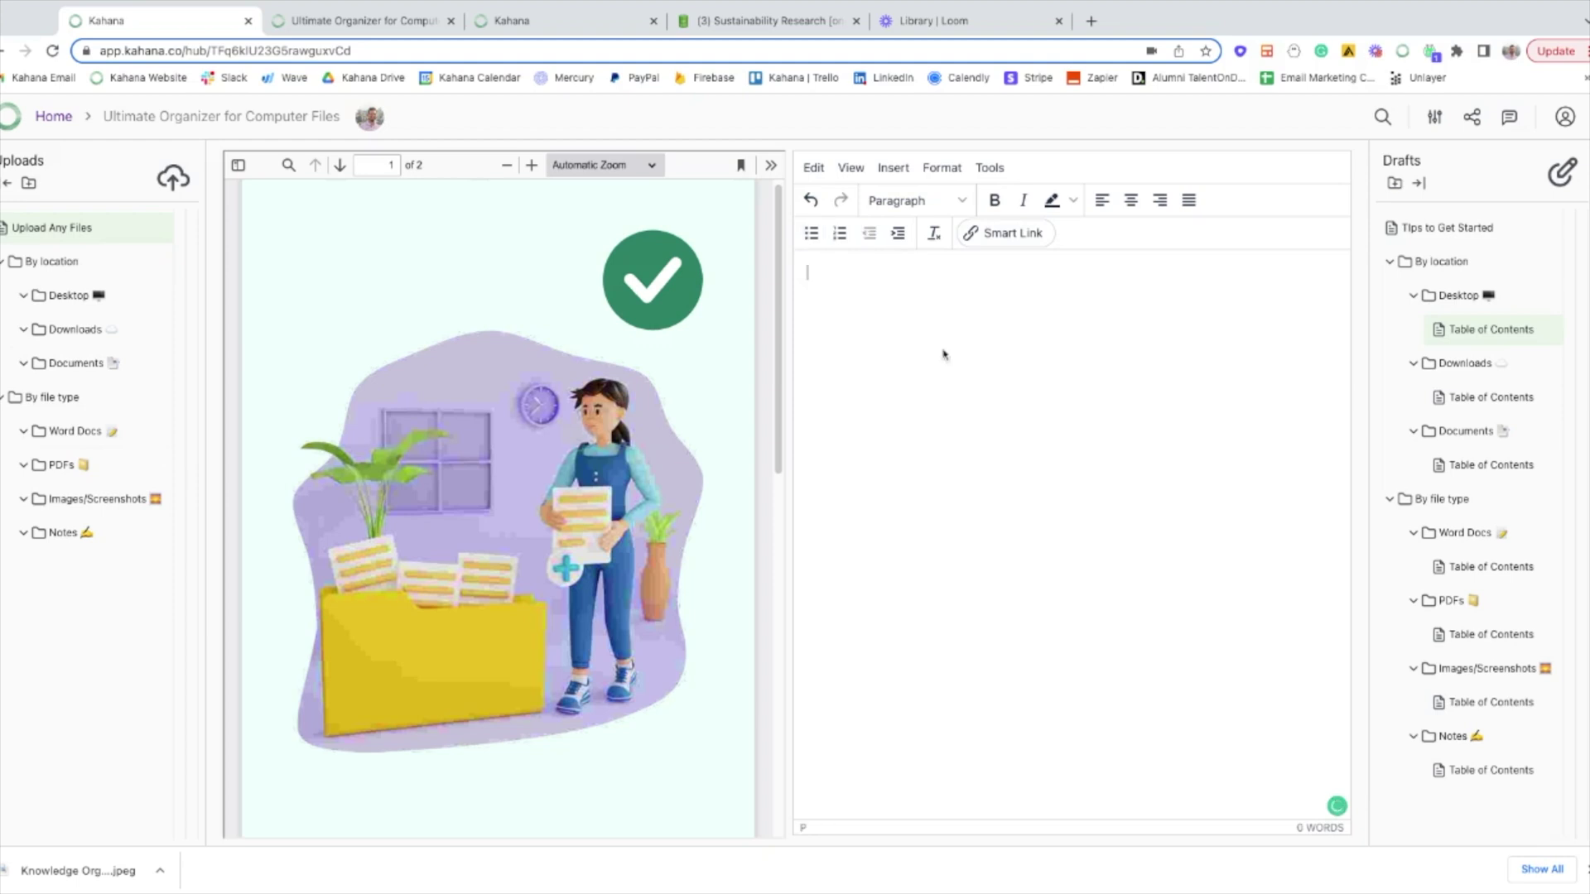
Scroll the Sustainability Research [ongoing] Notion page to the embedded hub beside the Landmark Wildlife PDF
{"action": "left_click", "coordinate": [713, 20]}
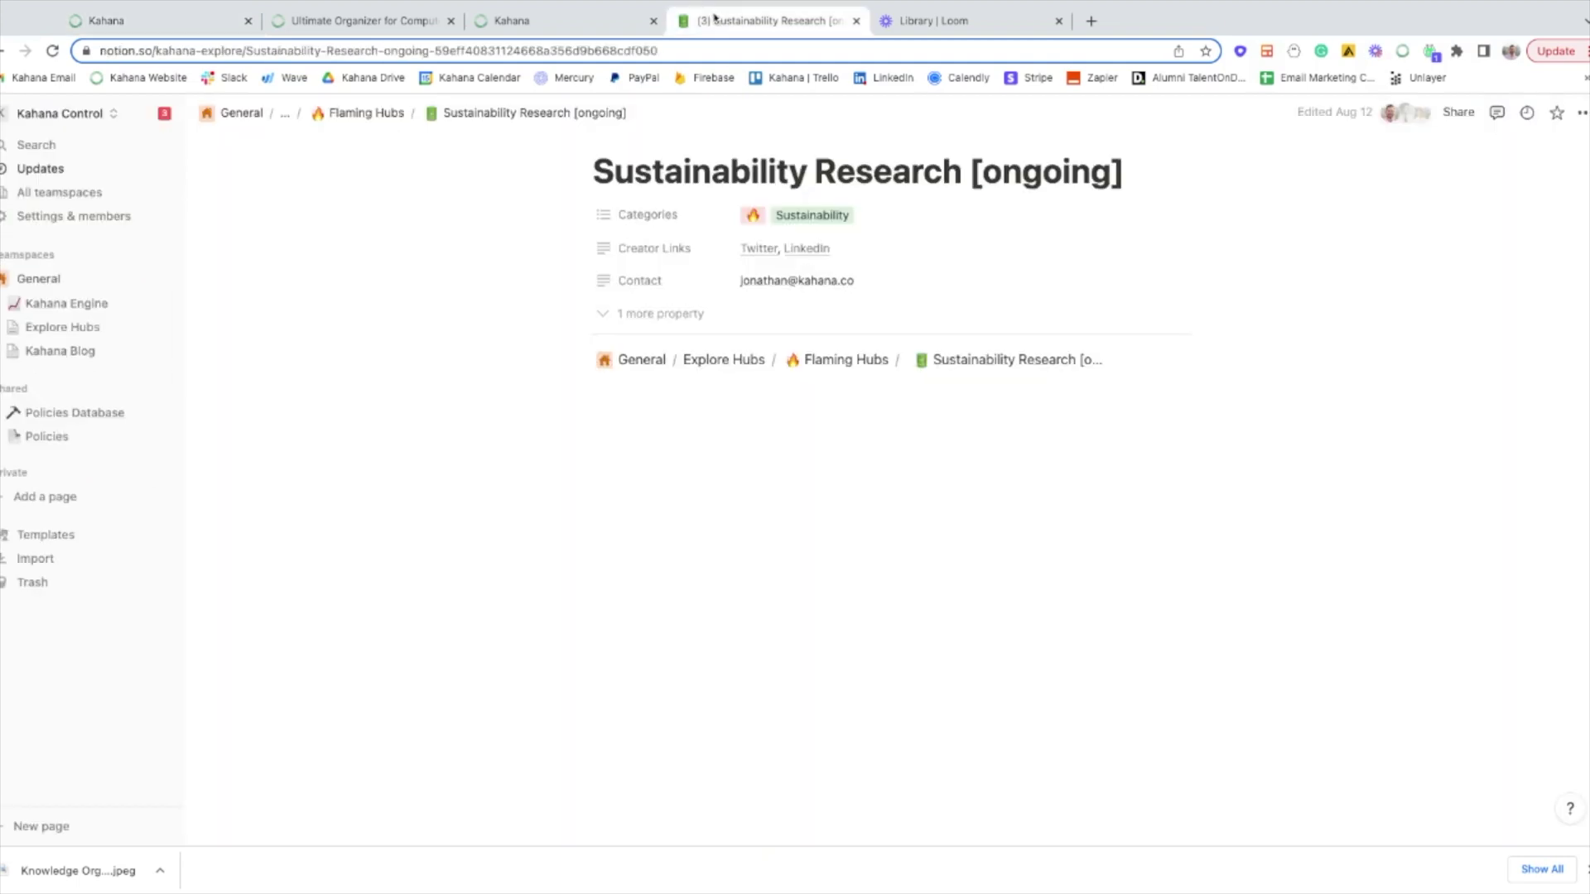
{"action": "scroll", "coordinate": [257, 357], "scroll_direction": "down", "scroll_amount": 1}
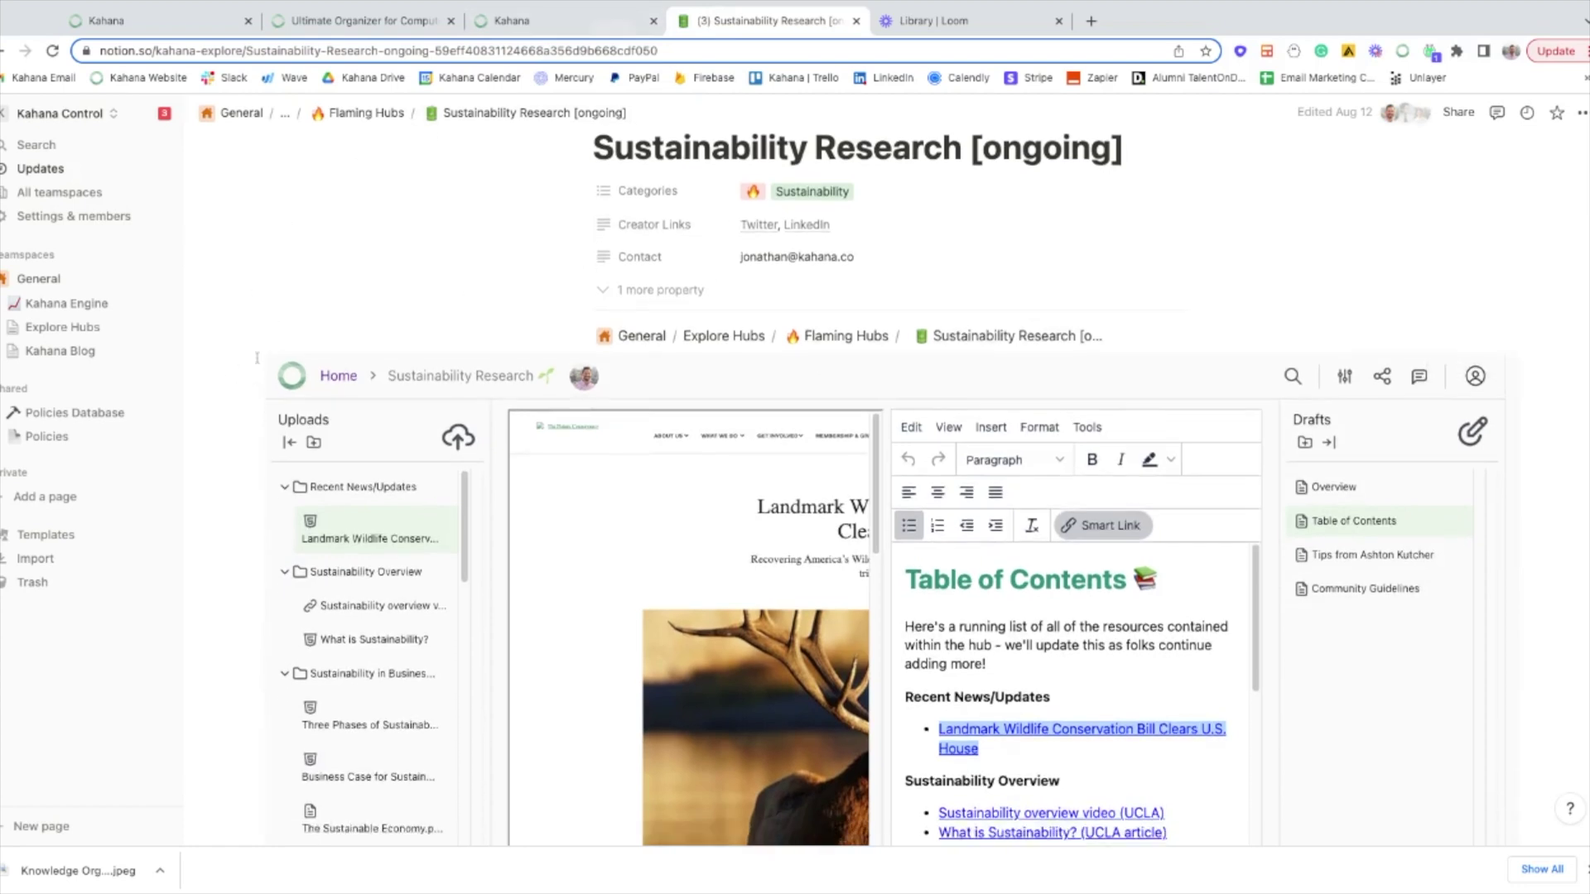
{"action": "scroll", "coordinate": [257, 358], "scroll_direction": "down", "scroll_amount": 2}
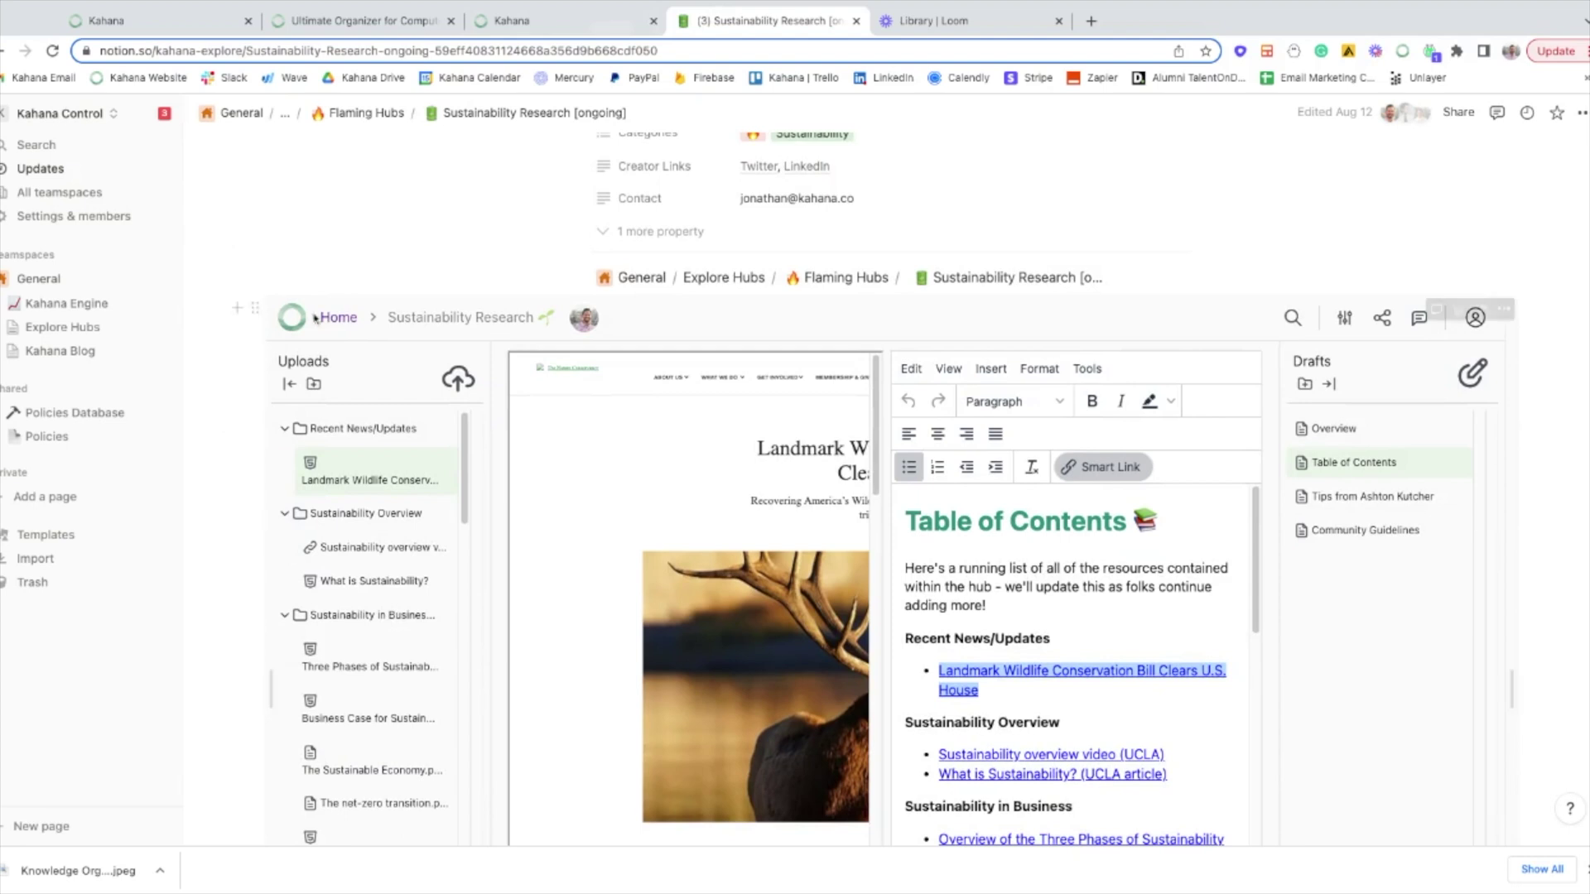
{"action": "scroll", "coordinate": [235, 351], "scroll_direction": "down", "scroll_amount": 5}
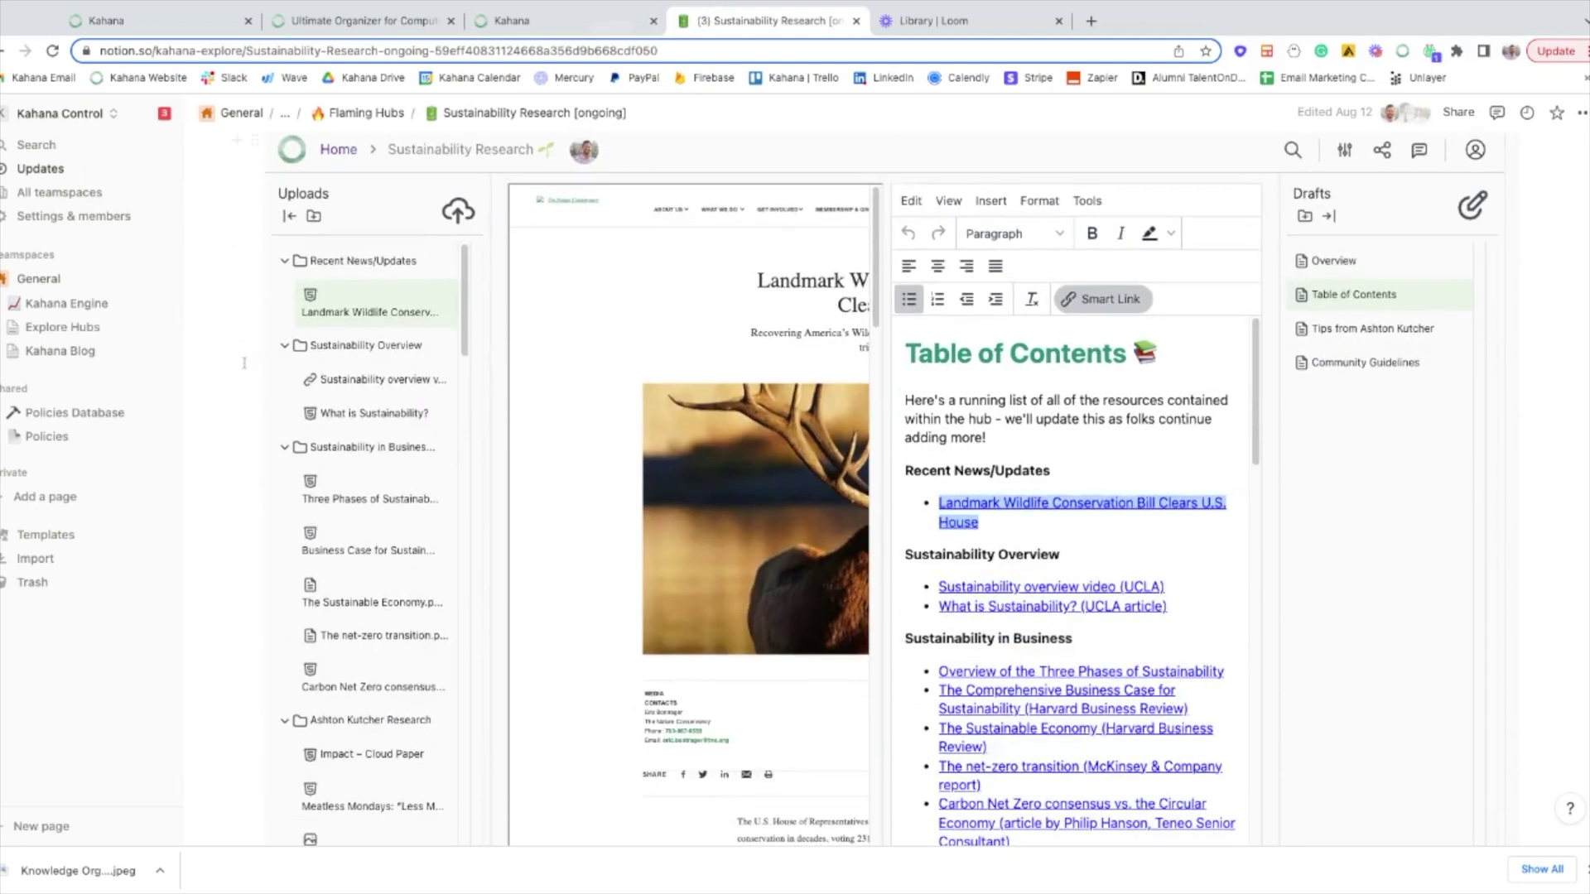
{"action": "scroll", "coordinate": [244, 359], "scroll_direction": "up", "scroll_amount": 2}
{"action": "scroll", "coordinate": [245, 356], "scroll_direction": "up", "scroll_amount": 4}
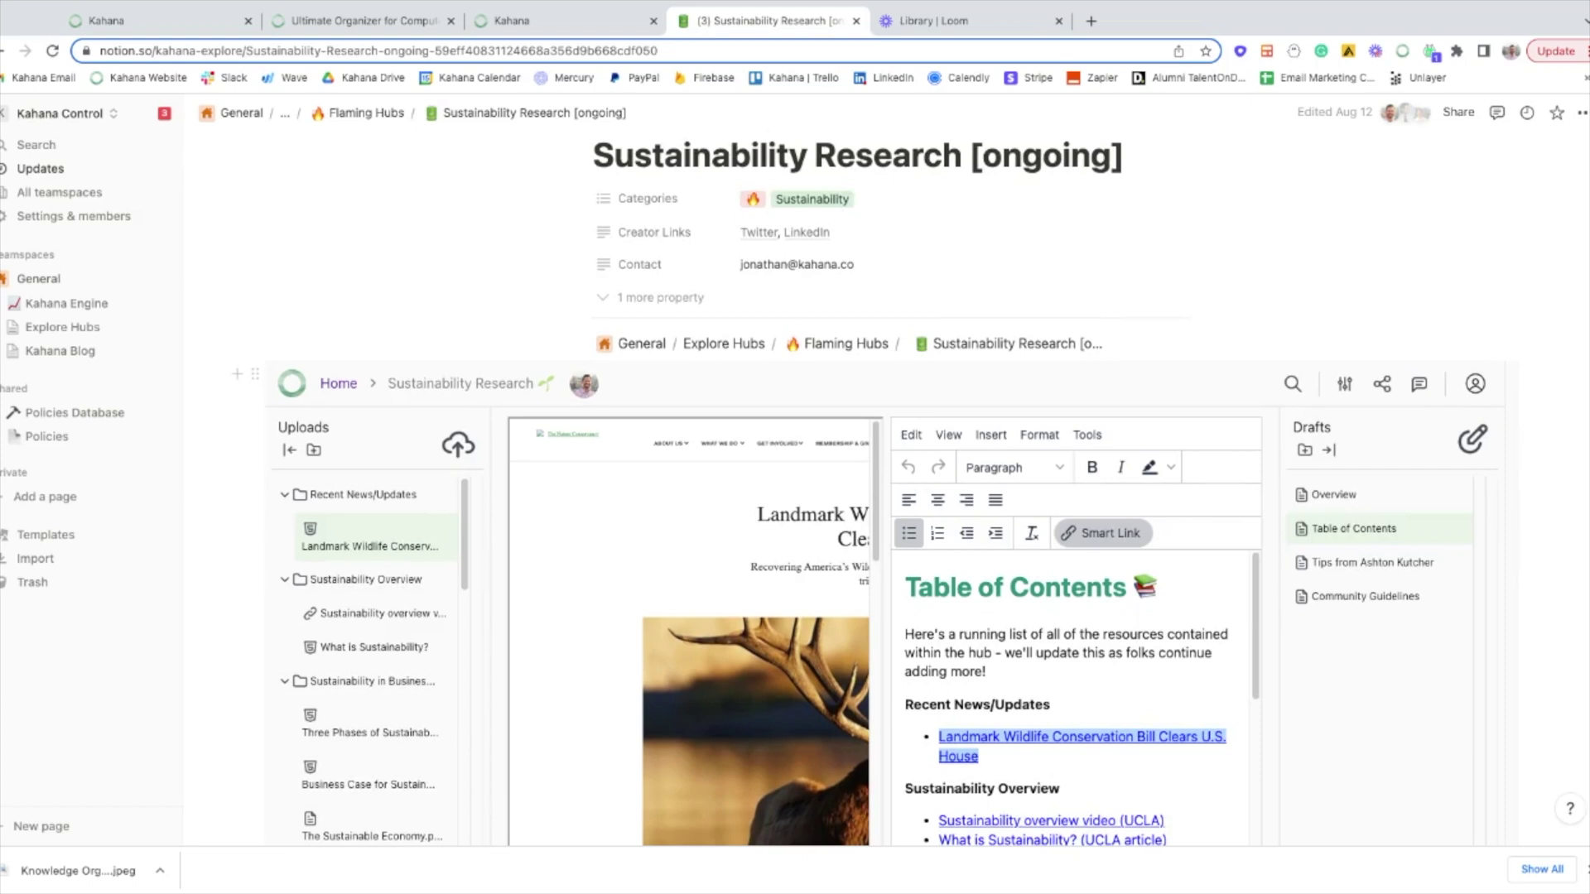
{"action": "scroll", "coordinate": [509, 328], "scroll_direction": "down", "scroll_amount": 2}
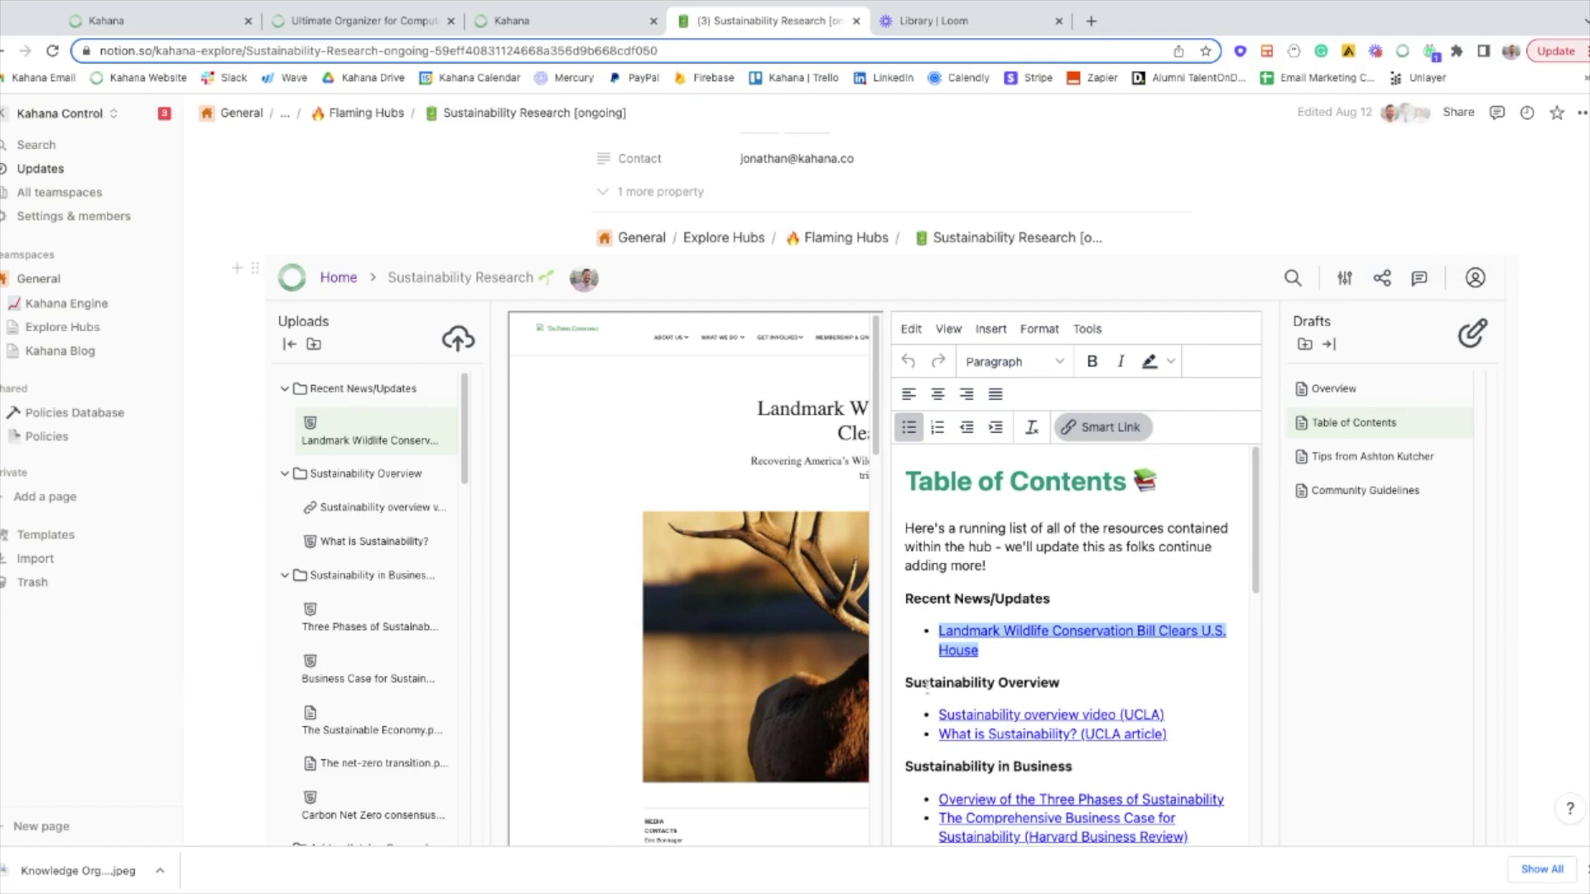
Replace the Landmark Wildlife PDF in the viewer with the Sustainability overview video (UCLA)
{"action": "left_click", "coordinate": [1099, 712]}
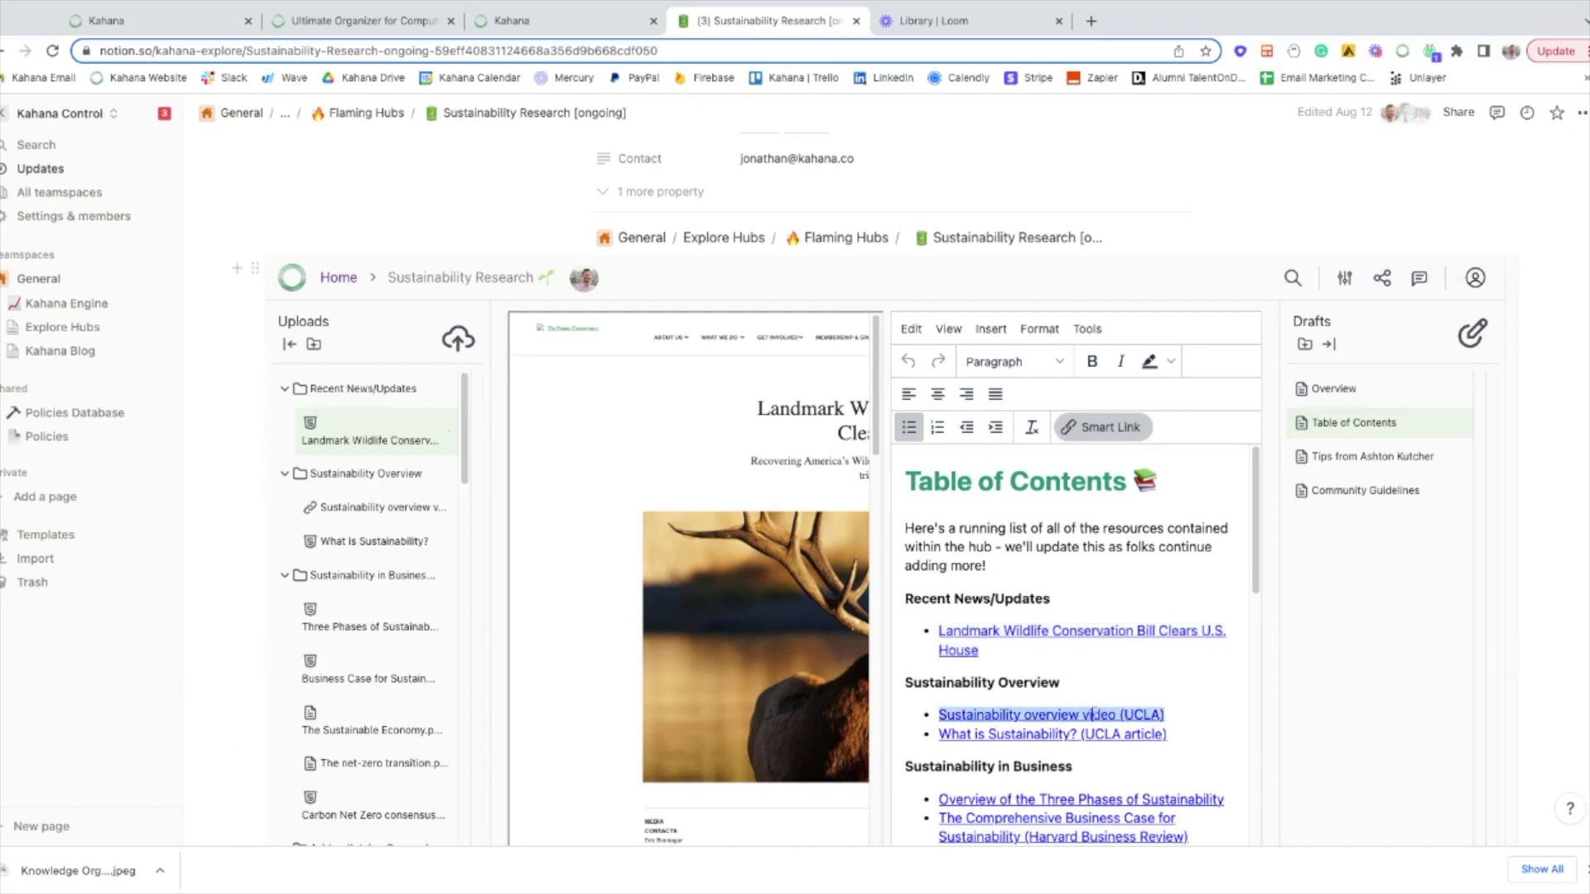
{"action": "right_click", "coordinate": [1100, 712]}
{"action": "left_click", "coordinate": [1128, 724]}
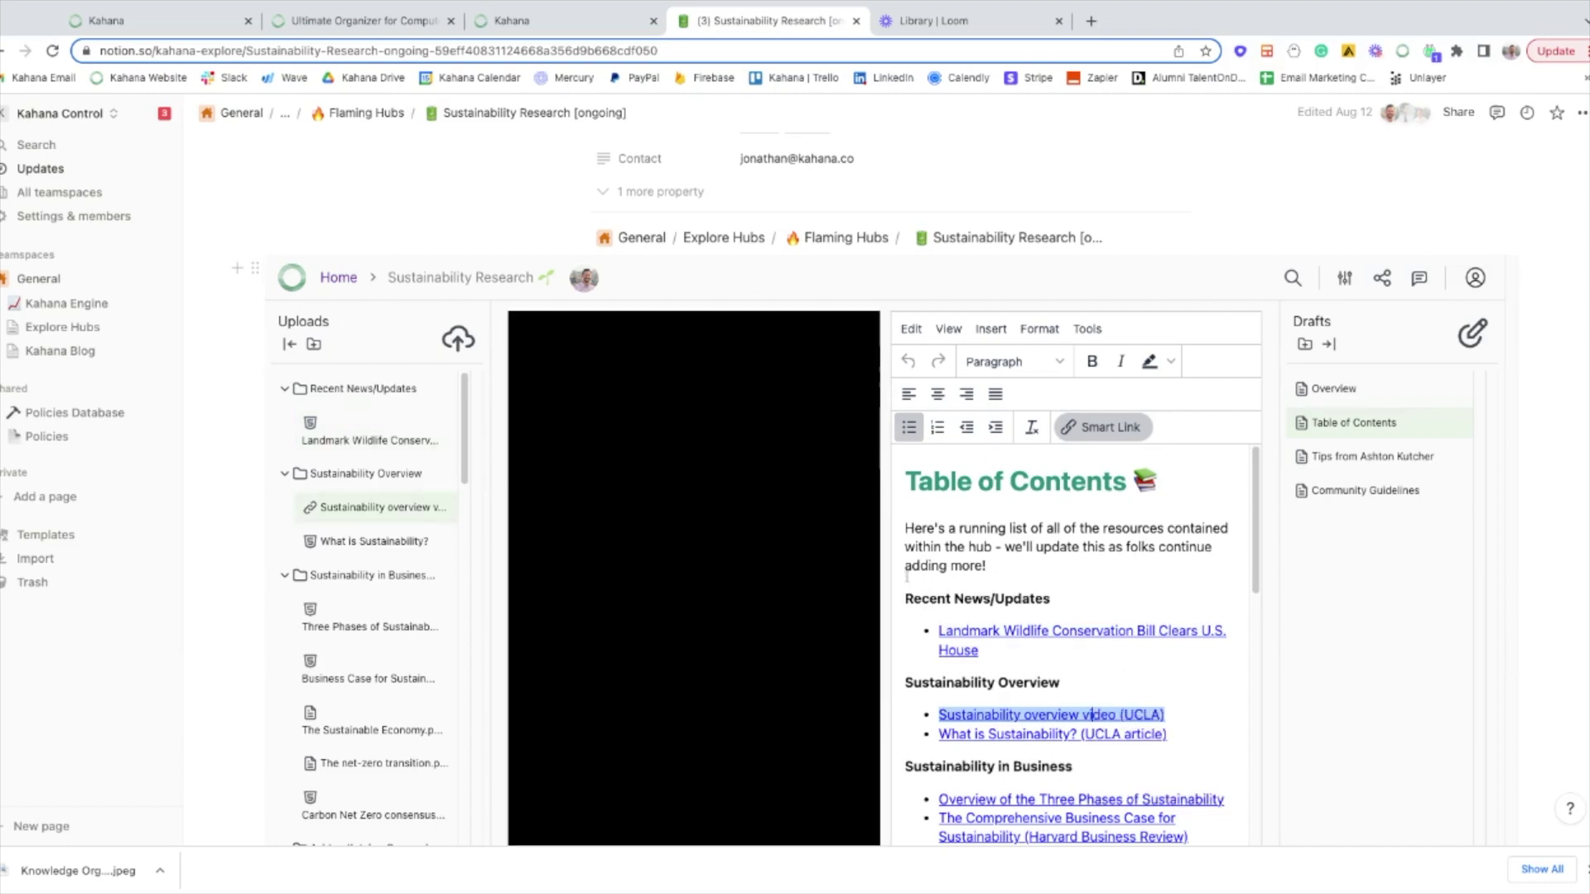